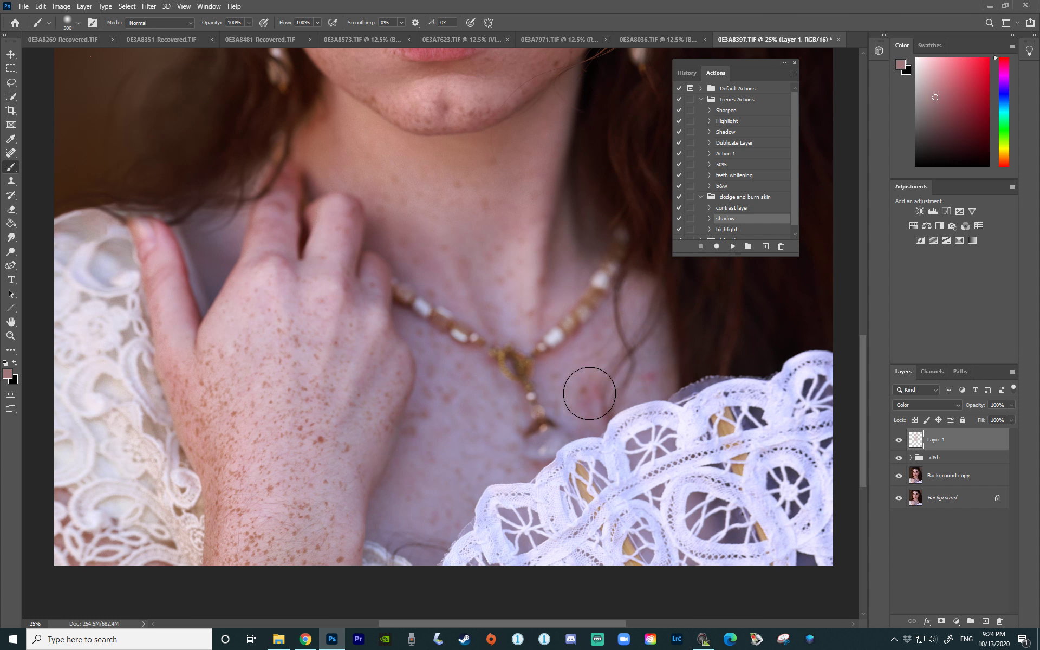
scroll(510, 407, up, 5)
key(z)
key(ctrl+minus)
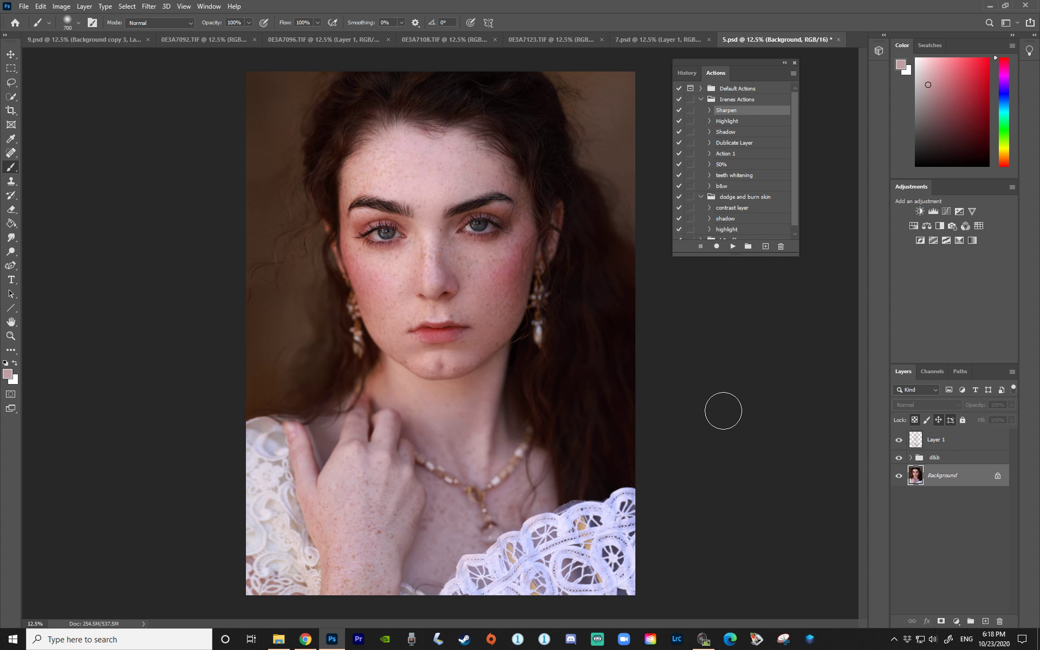
Step: Duplicate the Background layer and open the copy in the Camera Raw Filter
drag(937, 477, 985, 621)
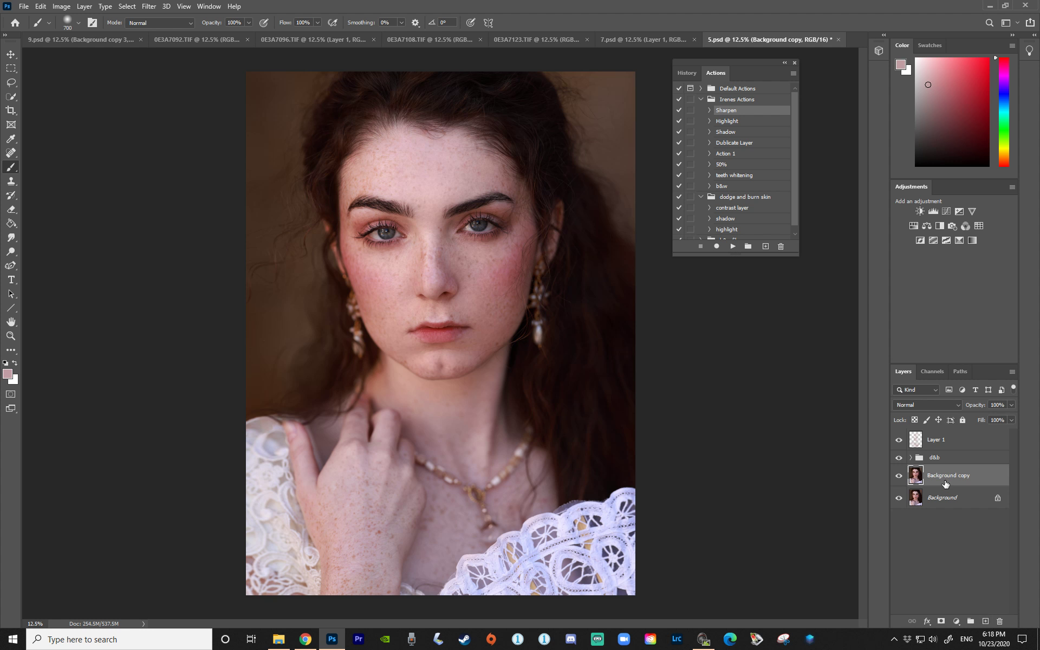
click(149, 5)
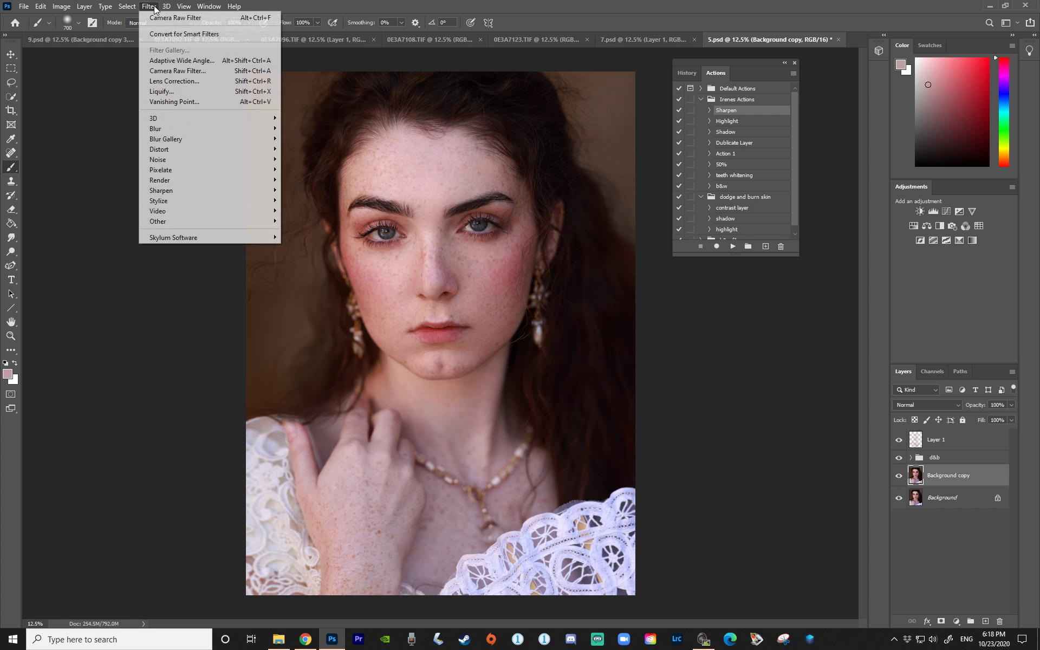
click(171, 71)
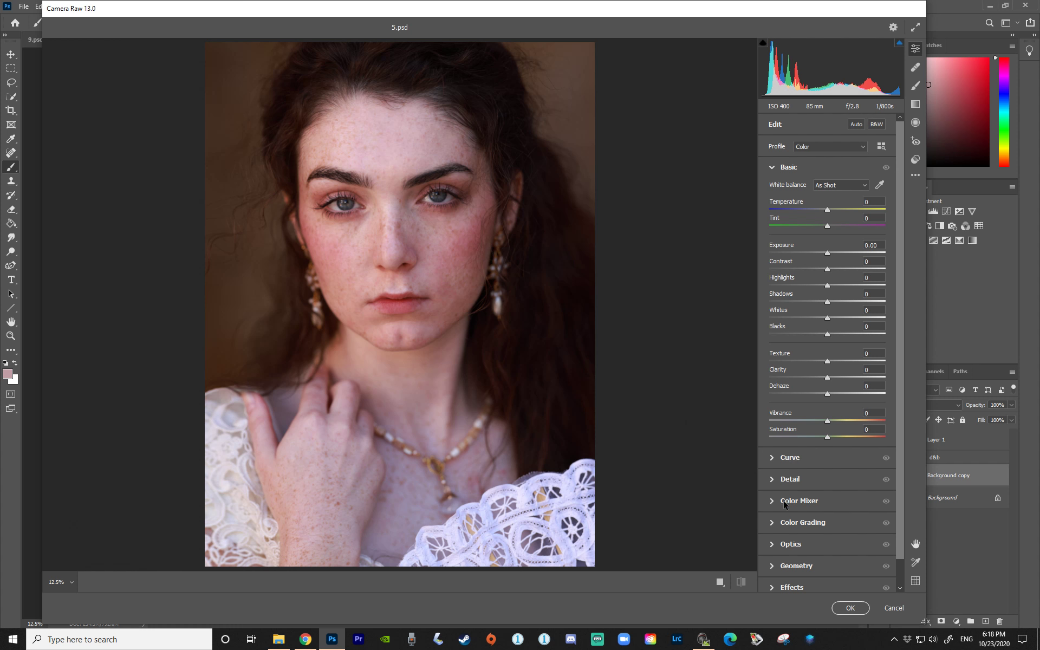
Step: Set the Color Mixer luminance of Oranges to -52 and of Reds to -18
click(783, 500)
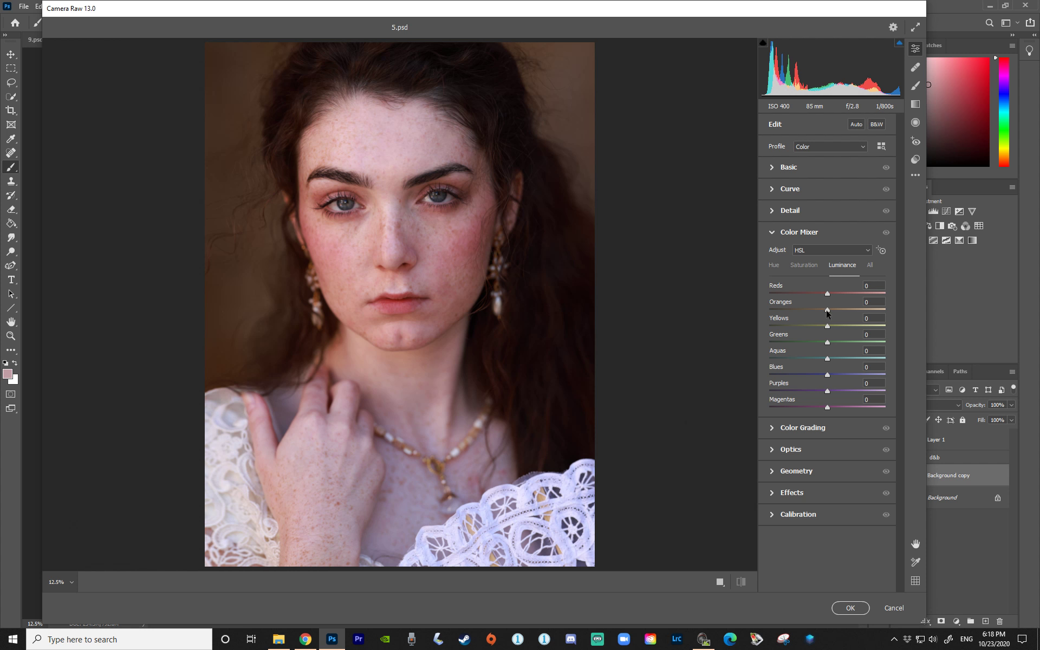
drag(827, 312, 799, 312)
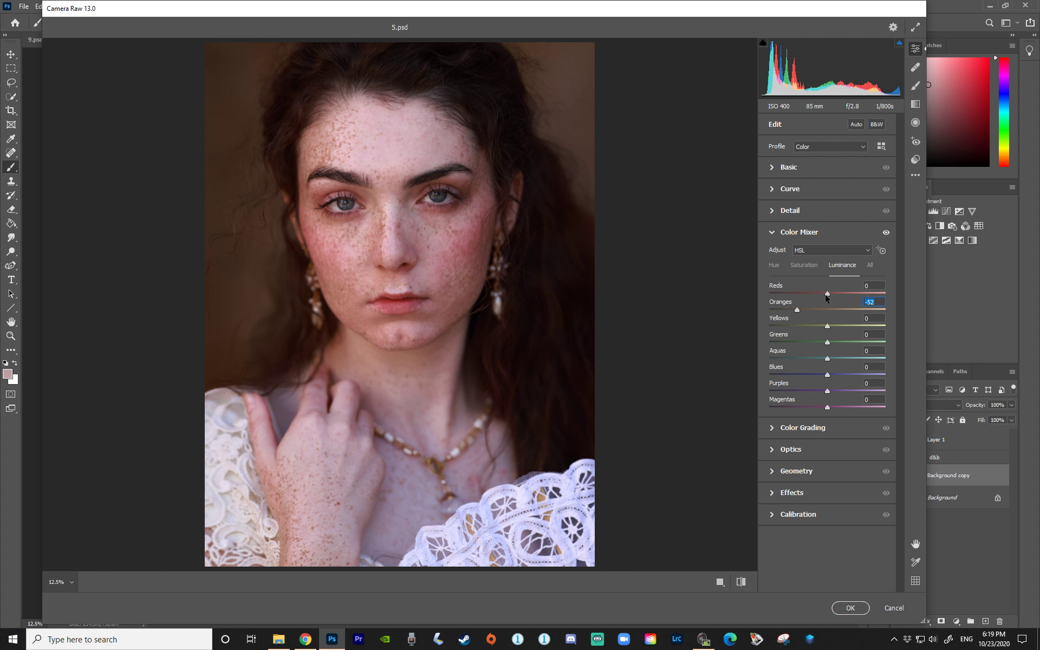
drag(824, 294, 827, 329)
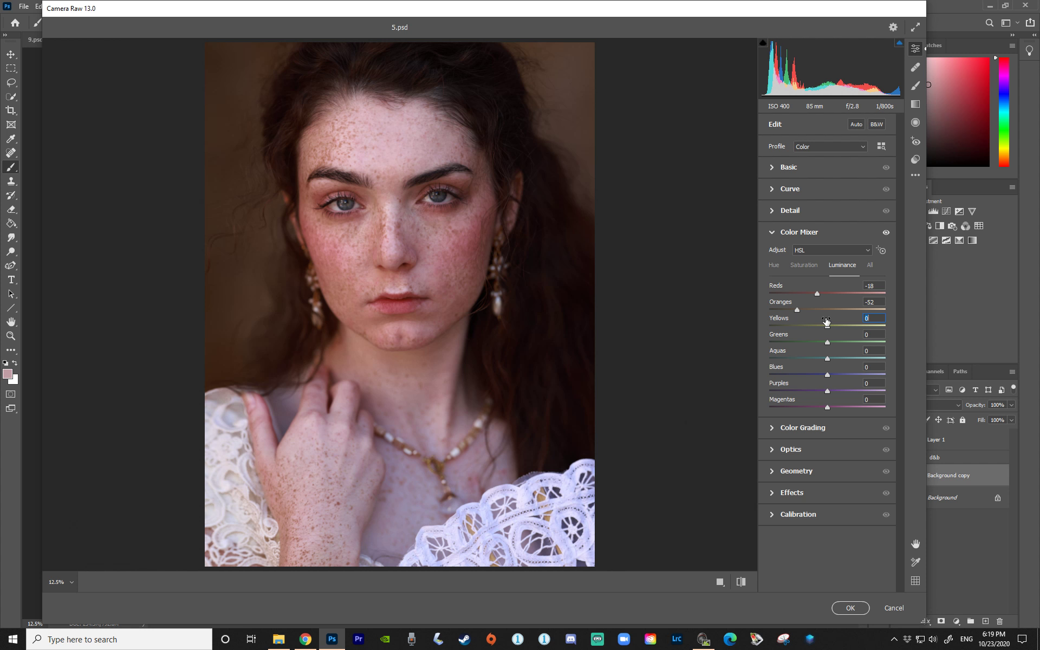
Step: Set the Basic adjustments to Clarity +6, Texture +8, Contrast +4, Exposure +0.10 and Whites +21
click(783, 168)
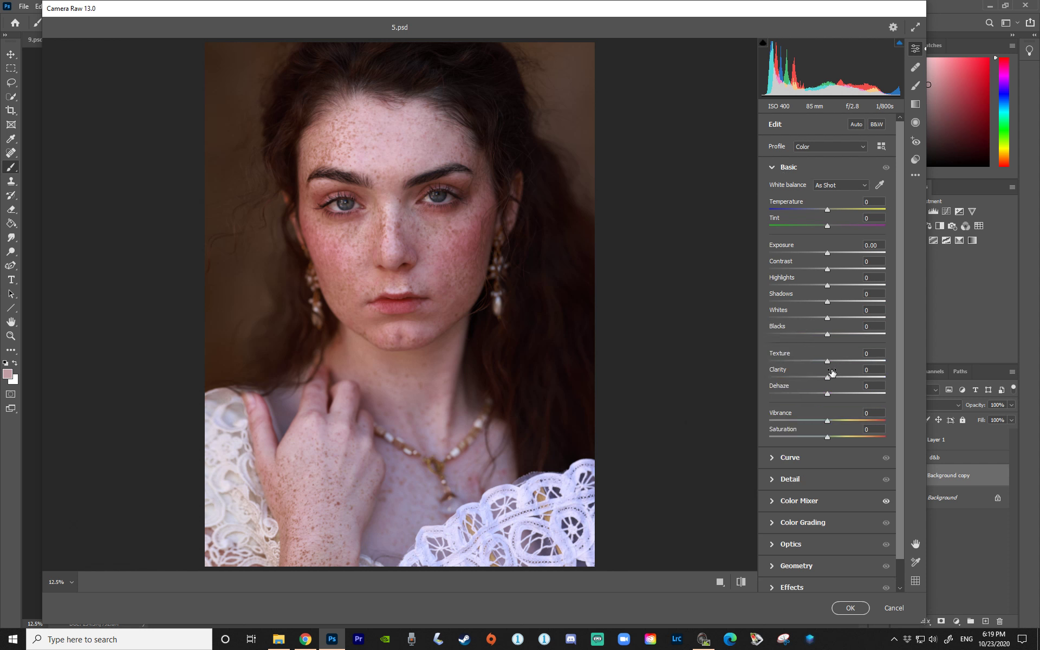
drag(828, 381, 831, 364)
drag(828, 271, 831, 272)
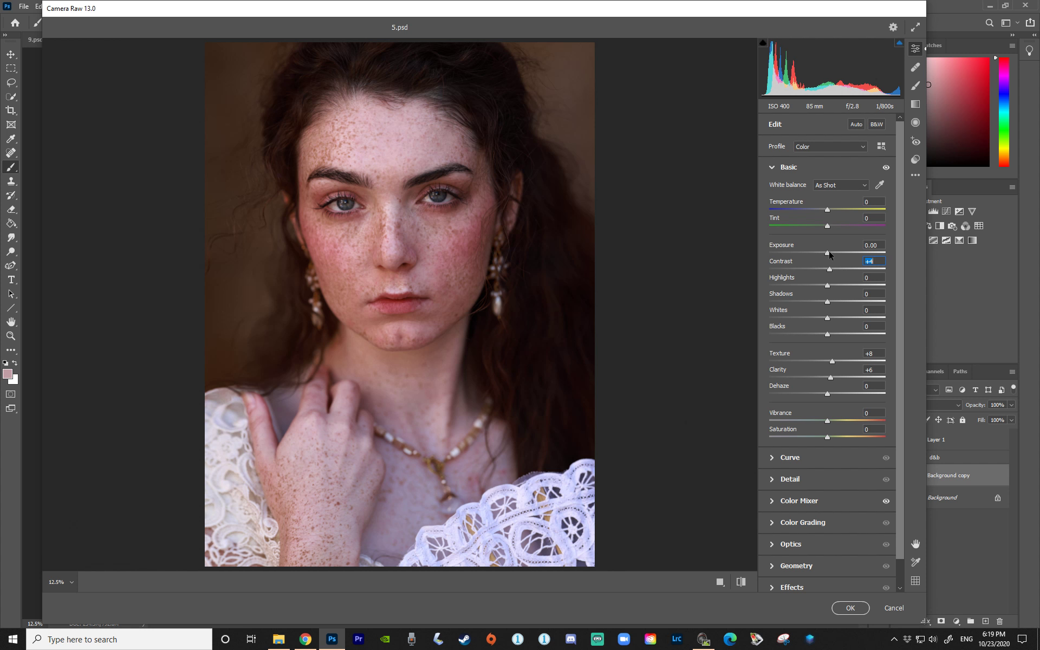
click(828, 254)
drag(827, 253, 830, 254)
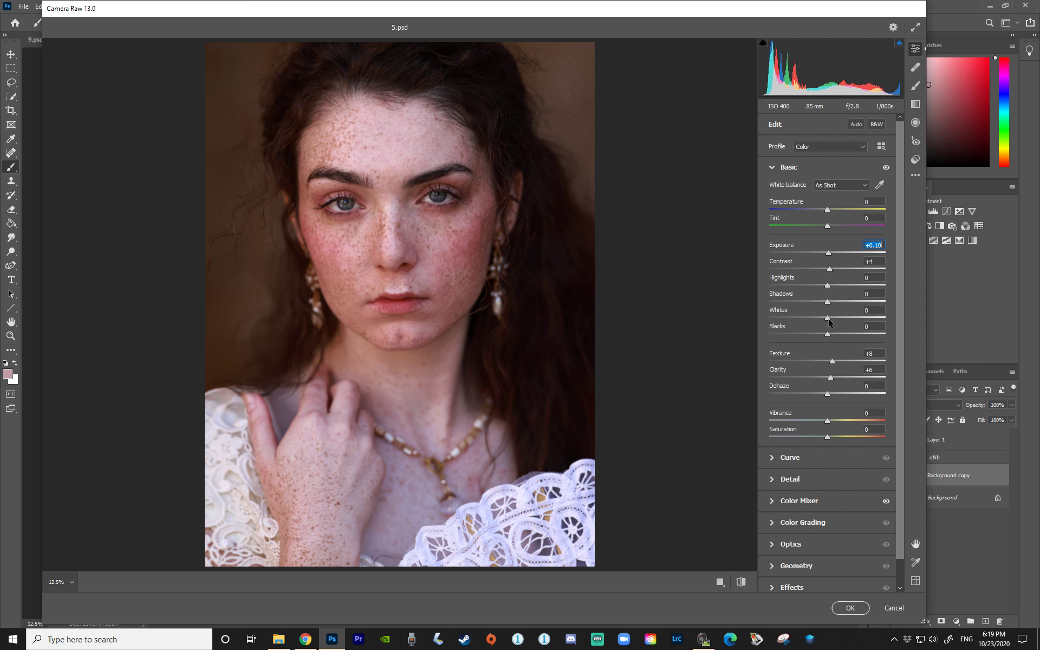
mouse_move(828, 318)
mouse_down()
mouse_move(849, 321)
mouse_move(840, 322)
mouse_up()
Step: Look through the existing Camera Raw settings files while saving settings, and cancel without saving
click(914, 178)
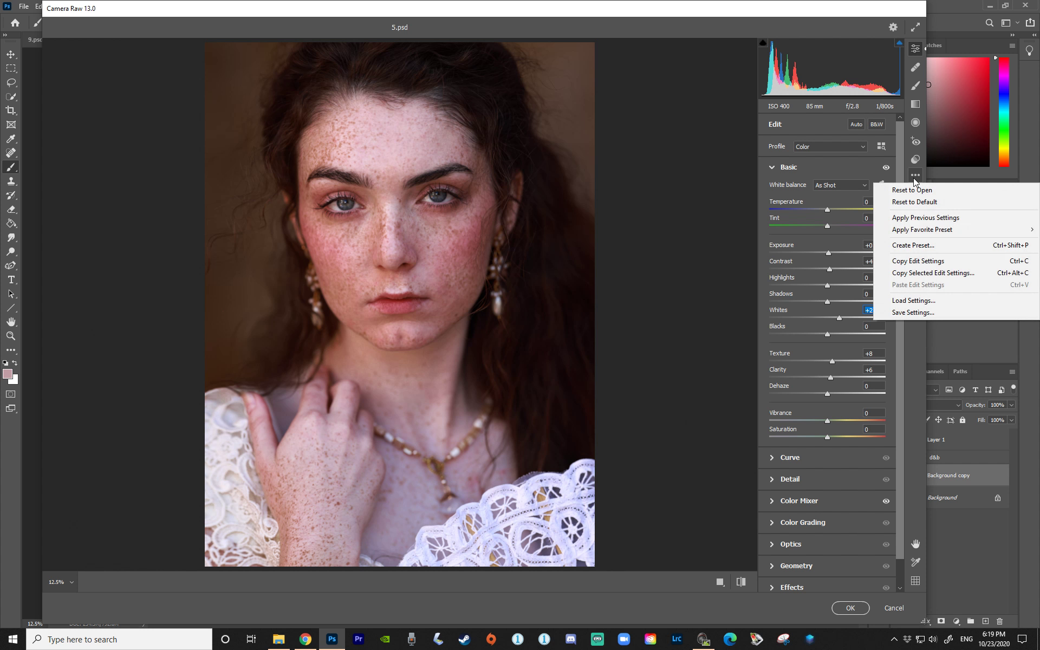
click(896, 312)
click(638, 128)
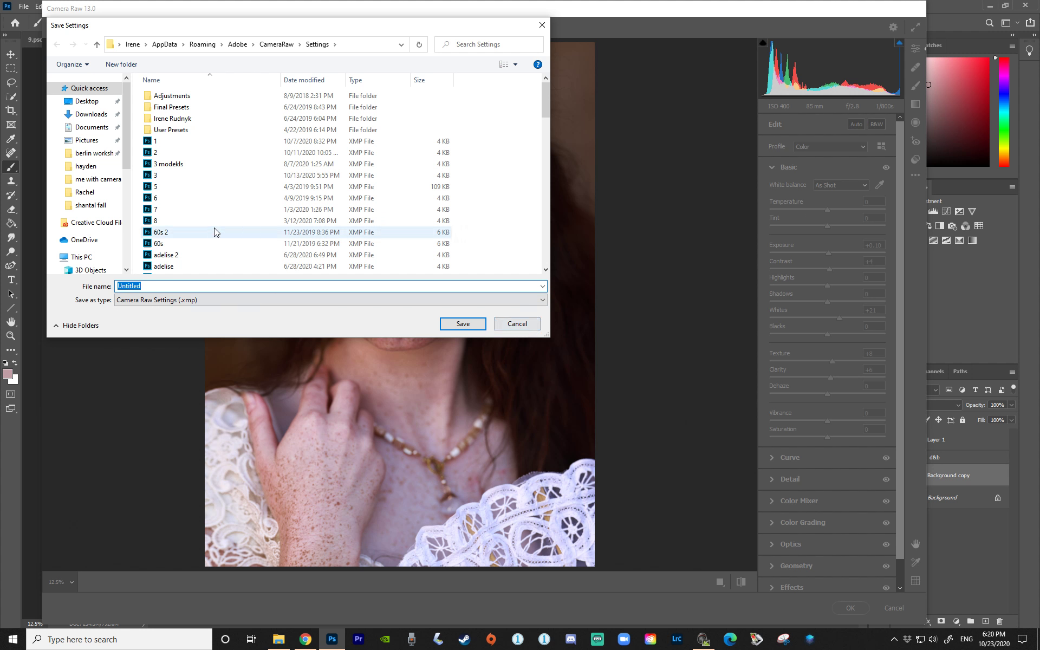
scroll(171, 251, down, 3)
scroll(171, 250, down, 8)
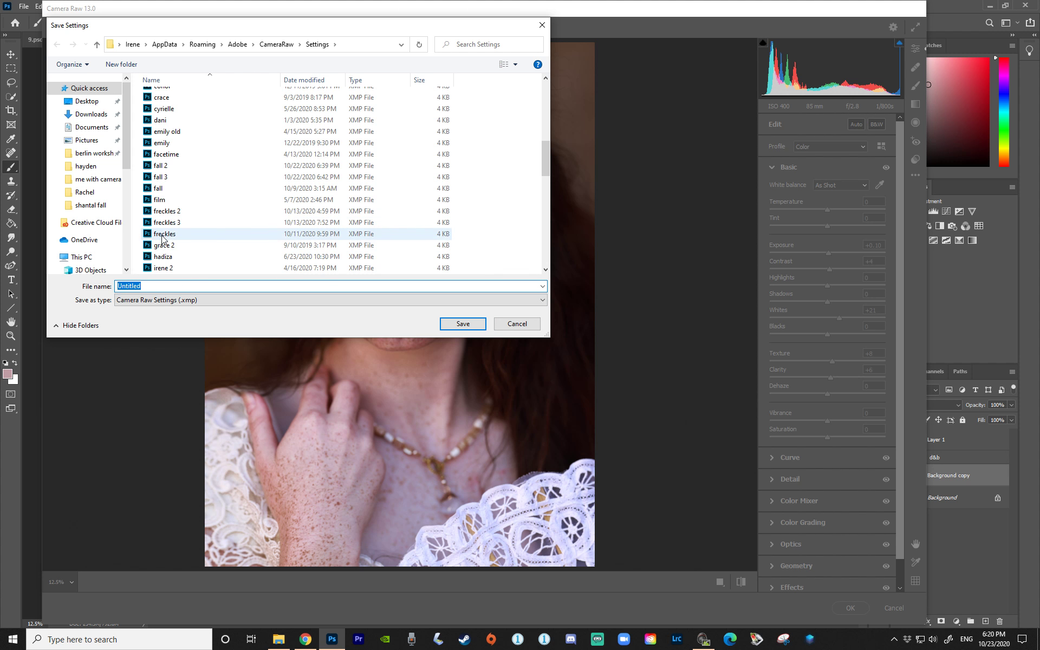
click(517, 323)
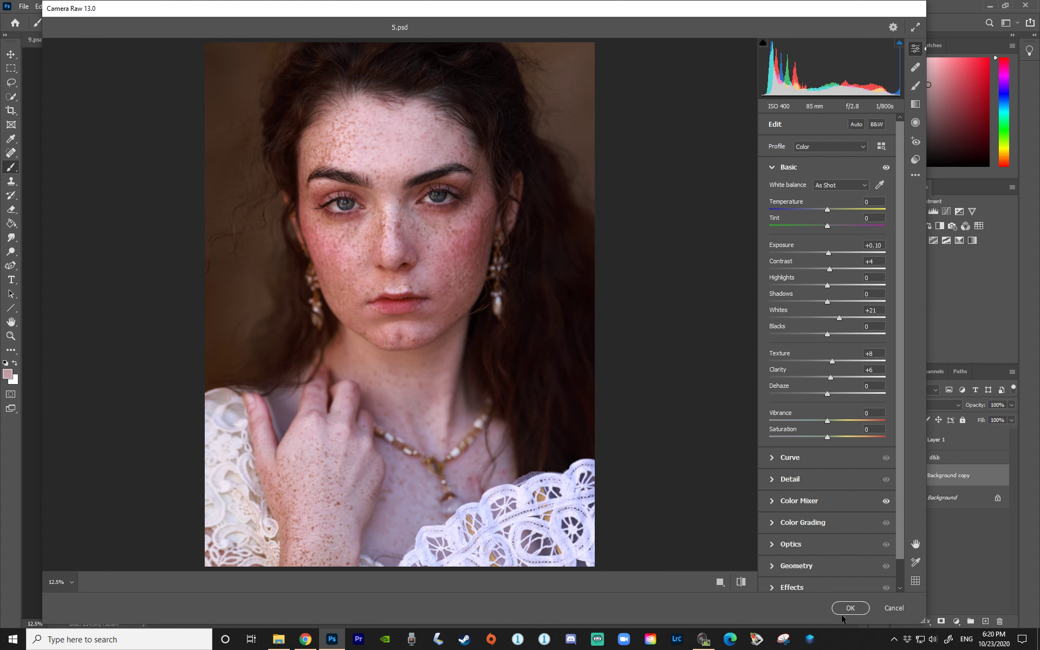
Step: Apply the Camera Raw adjustments and compare the portrait with the layers above and the Background copy toggled off and on
click(850, 608)
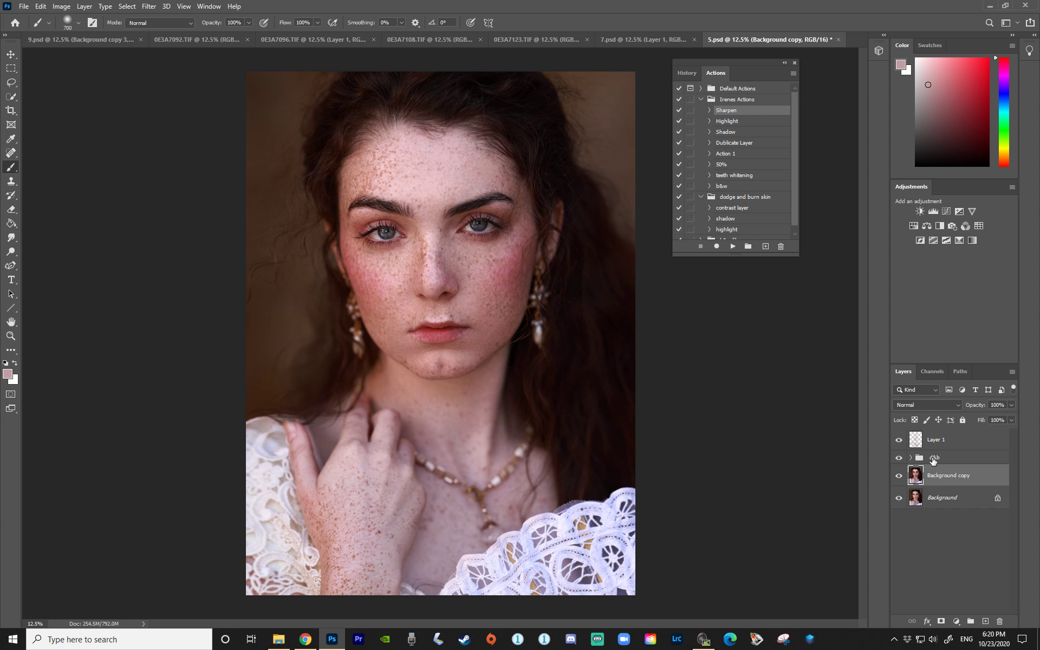
click(898, 458)
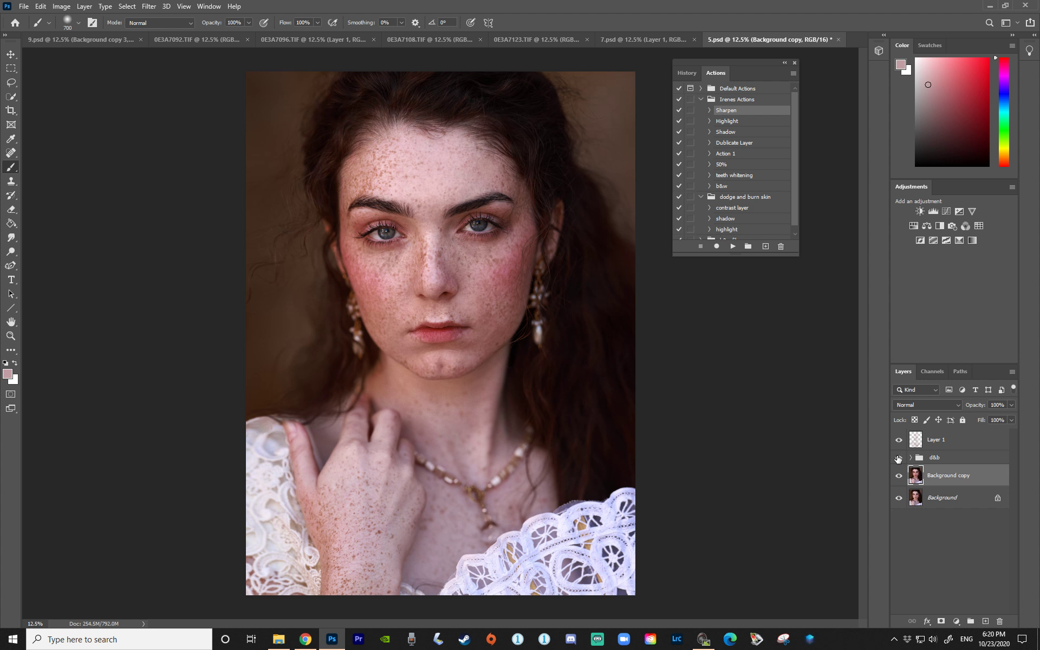
click(898, 458)
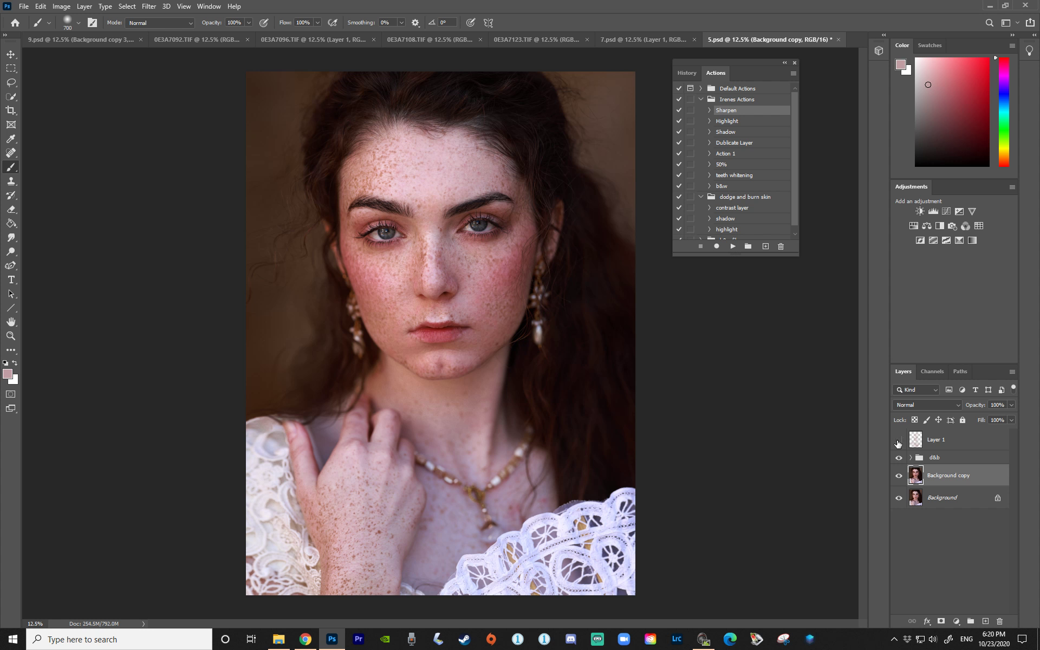
click(898, 477)
click(899, 477)
Step: Add a layer mask to the Background copy and invert it to black
click(941, 621)
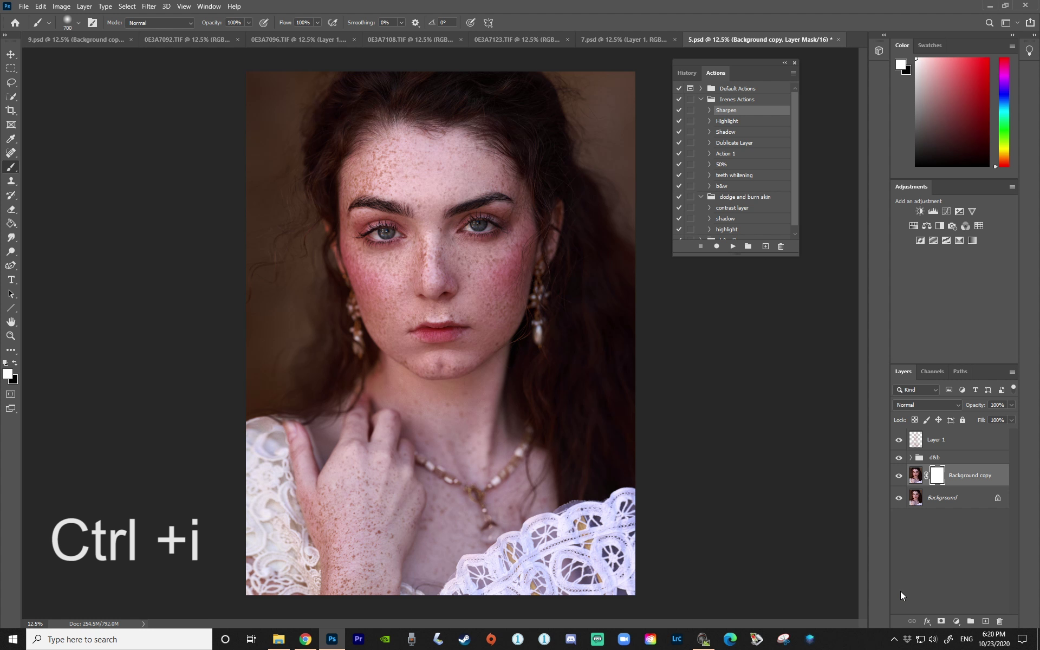
key(ctrl+i)
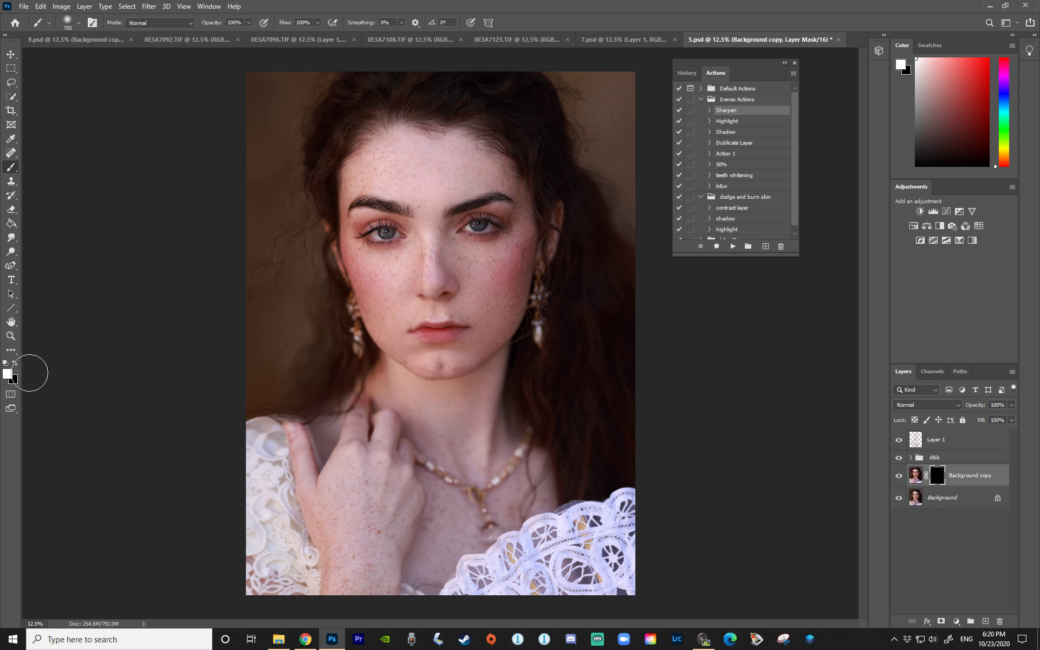
Step: Paint the mask white over the face to reveal the freckles, erasing part with black and repainting it with white
mouse_move(372, 269)
mouse_down()
mouse_move(406, 264)
mouse_move(372, 263)
mouse_move(382, 307)
mouse_move(408, 258)
mouse_move(496, 271)
mouse_move(501, 261)
mouse_move(463, 292)
mouse_move(495, 305)
mouse_move(479, 340)
mouse_move(453, 354)
mouse_move(419, 358)
mouse_move(382, 333)
mouse_move(440, 298)
mouse_move(467, 300)
mouse_move(428, 220)
mouse_move(429, 175)
mouse_move(481, 166)
mouse_move(453, 178)
mouse_move(443, 148)
mouse_move(361, 172)
mouse_move(437, 157)
mouse_move(494, 173)
mouse_move(401, 193)
mouse_up()
click(15, 364)
mouse_move(352, 291)
mouse_down()
mouse_move(392, 273)
mouse_move(353, 263)
mouse_move(428, 249)
mouse_move(432, 269)
mouse_move(377, 309)
mouse_move(412, 305)
mouse_move(389, 328)
mouse_move(428, 349)
mouse_up()
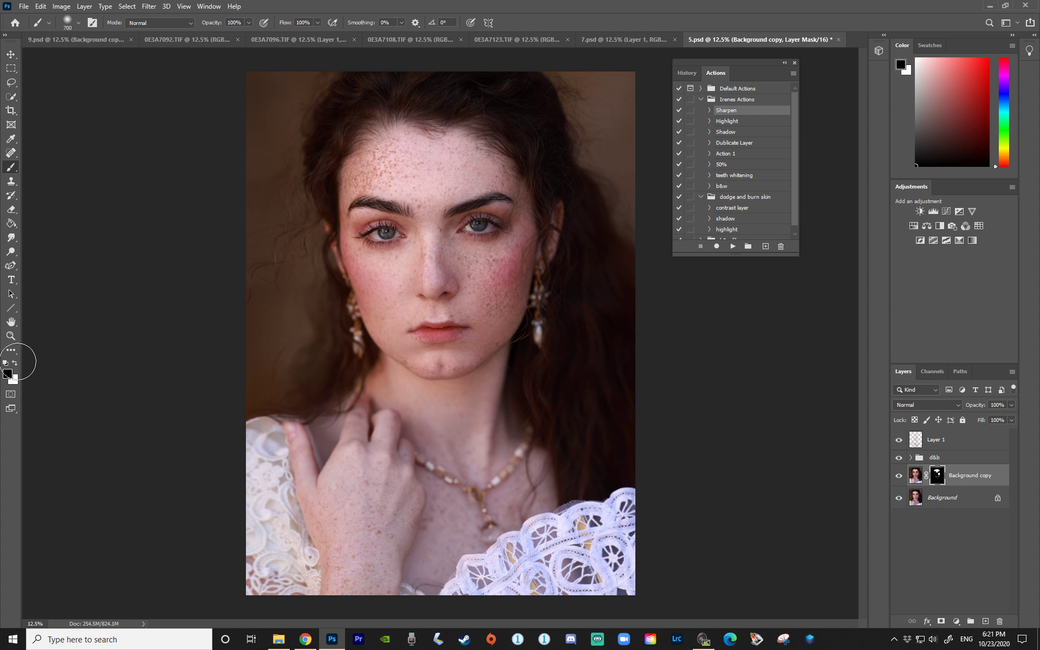
click(15, 363)
mouse_move(353, 273)
mouse_down()
mouse_move(398, 268)
mouse_move(412, 278)
mouse_move(402, 300)
mouse_move(418, 307)
mouse_move(387, 310)
mouse_move(412, 352)
mouse_move(449, 363)
mouse_move(433, 319)
mouse_move(434, 218)
mouse_move(426, 231)
mouse_move(419, 167)
mouse_move(380, 174)
mouse_up()
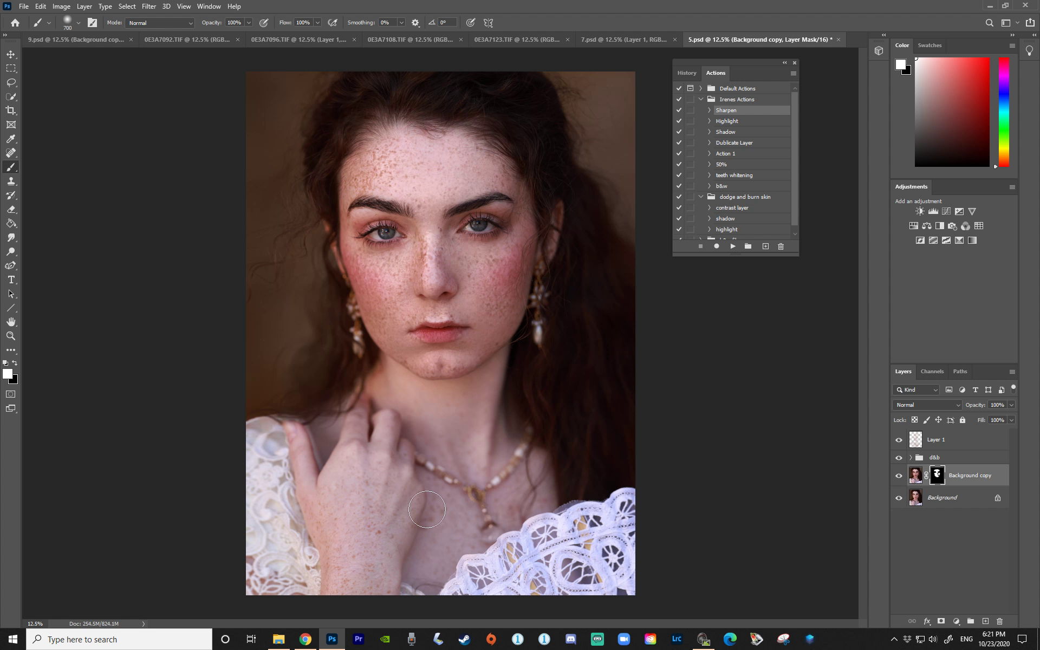
Step: Paint white on the mask over the hand at 37% brush opacity, and over the hand and chest at 64%
click(248, 23)
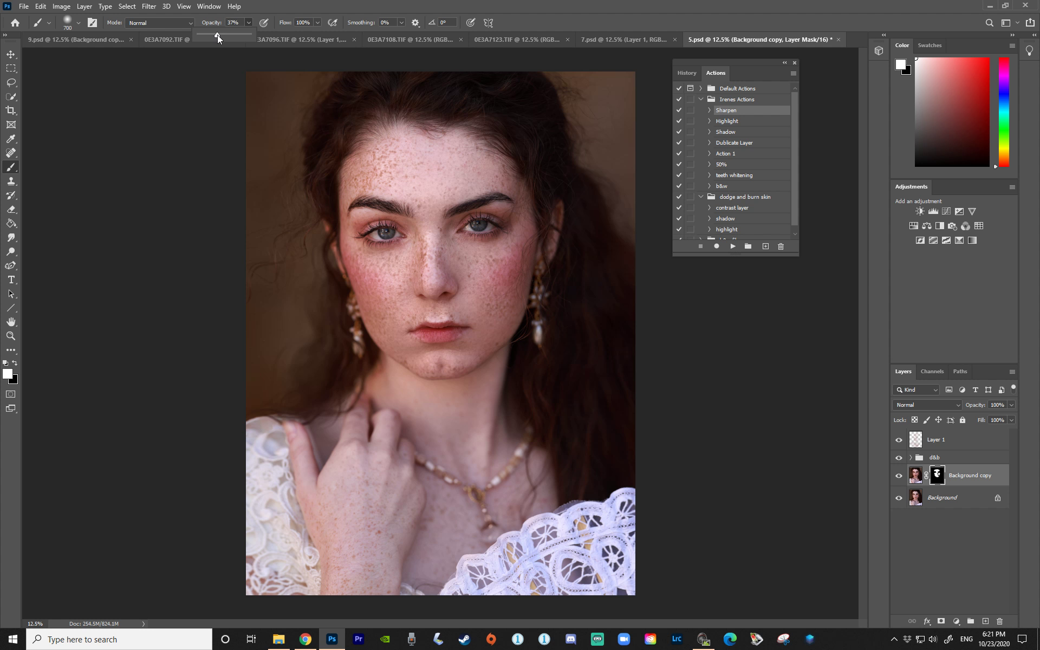
drag(219, 35, 217, 35)
click(350, 480)
click(249, 23)
drag(261, 35, 264, 35)
click(382, 449)
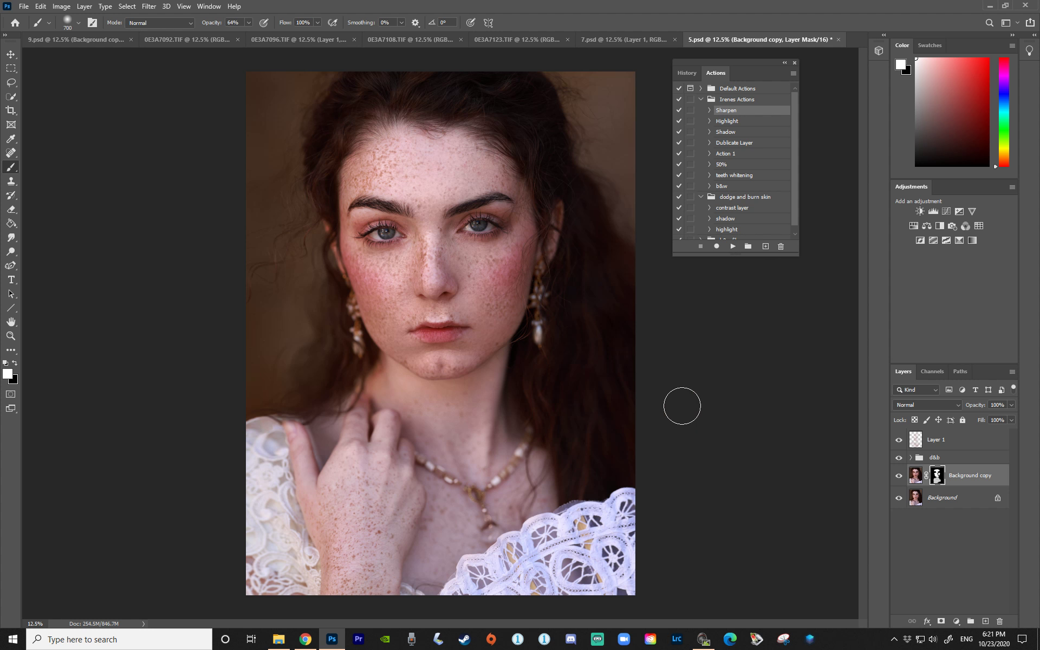
Step: Try lowering the Background copy layer's opacity to around 36%, and return it to 100%
click(1011, 405)
drag(1005, 418, 991, 418)
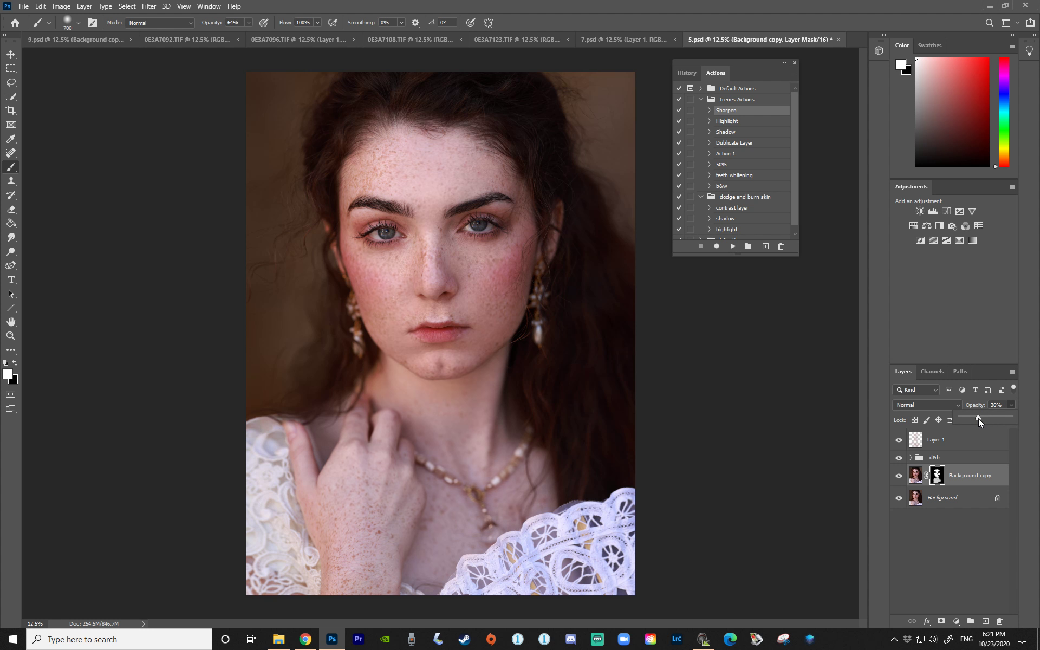
drag(971, 420, 1038, 420)
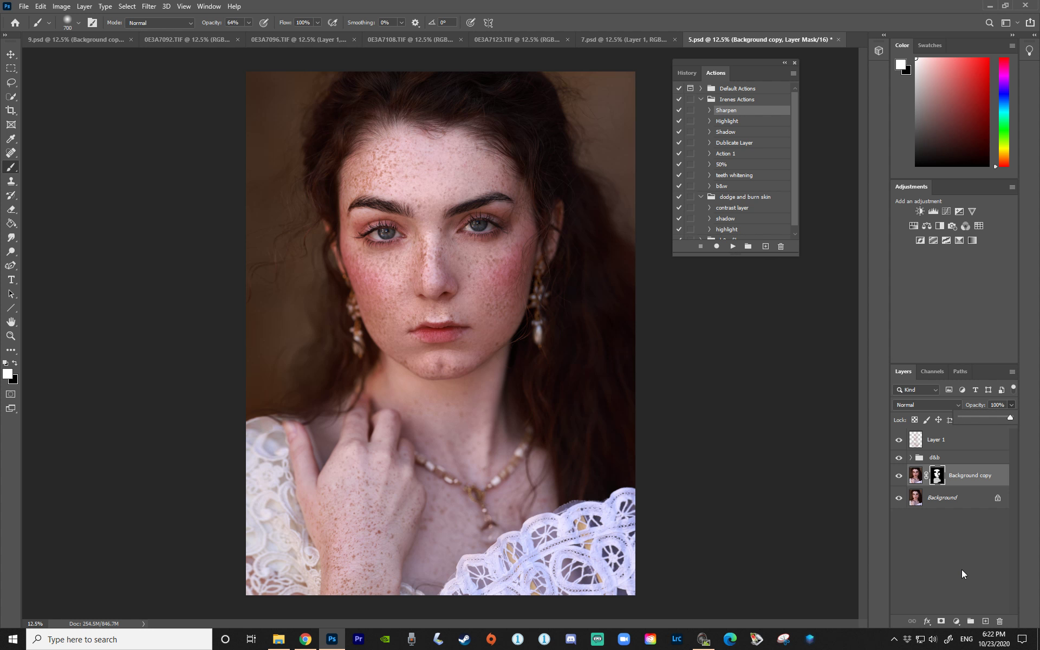
Step: Hide the Background copy and add a Black & White adjustment layer at the top of the layer stack
click(898, 477)
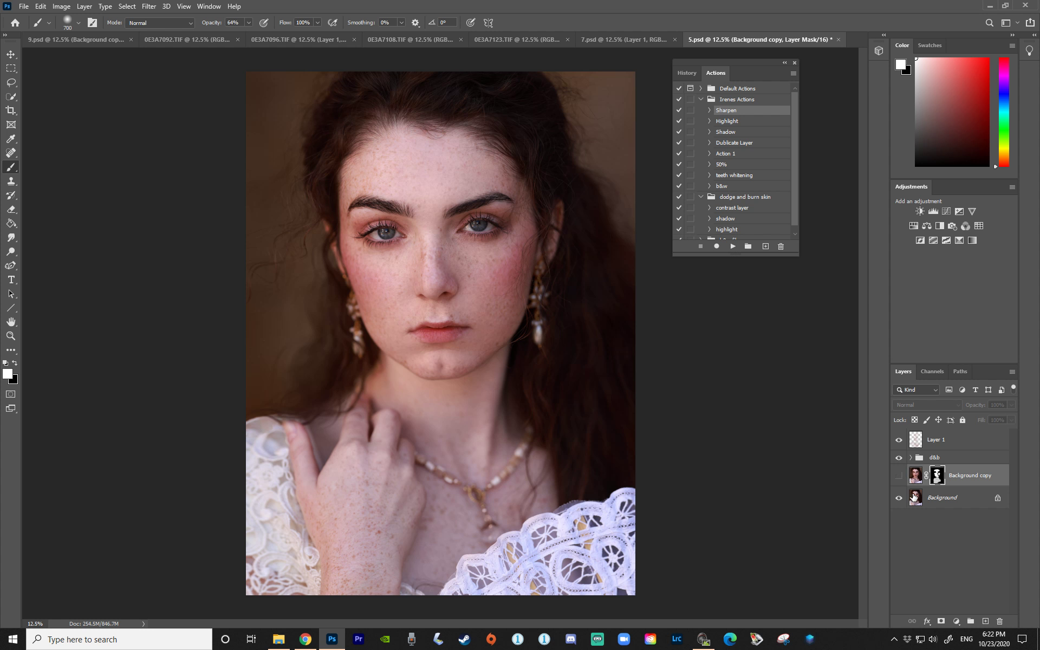
click(955, 623)
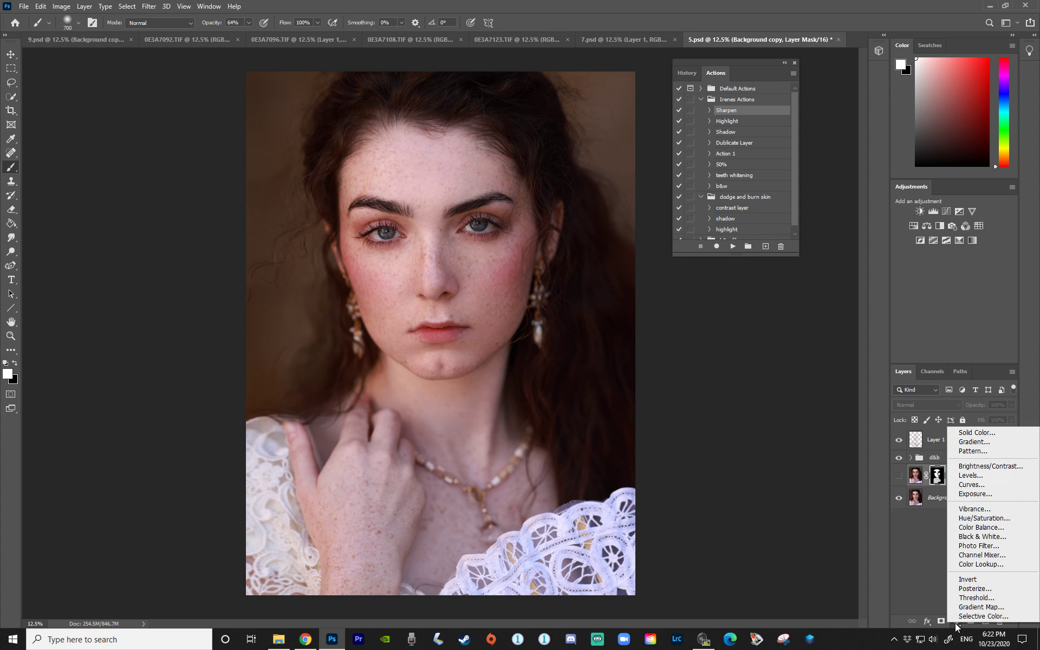
click(968, 536)
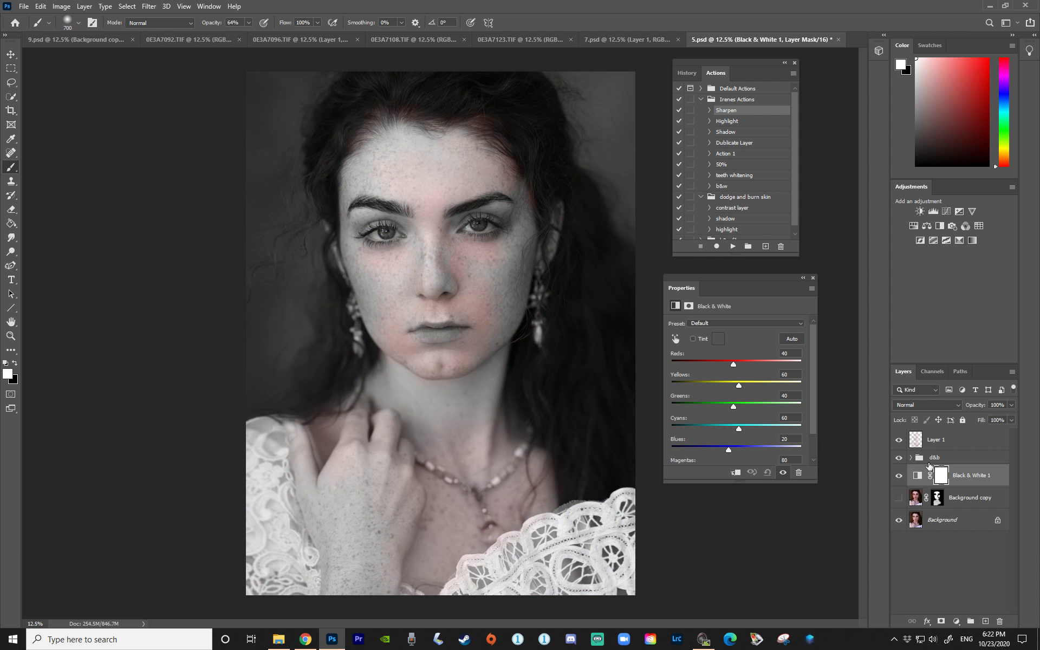
drag(957, 477, 960, 431)
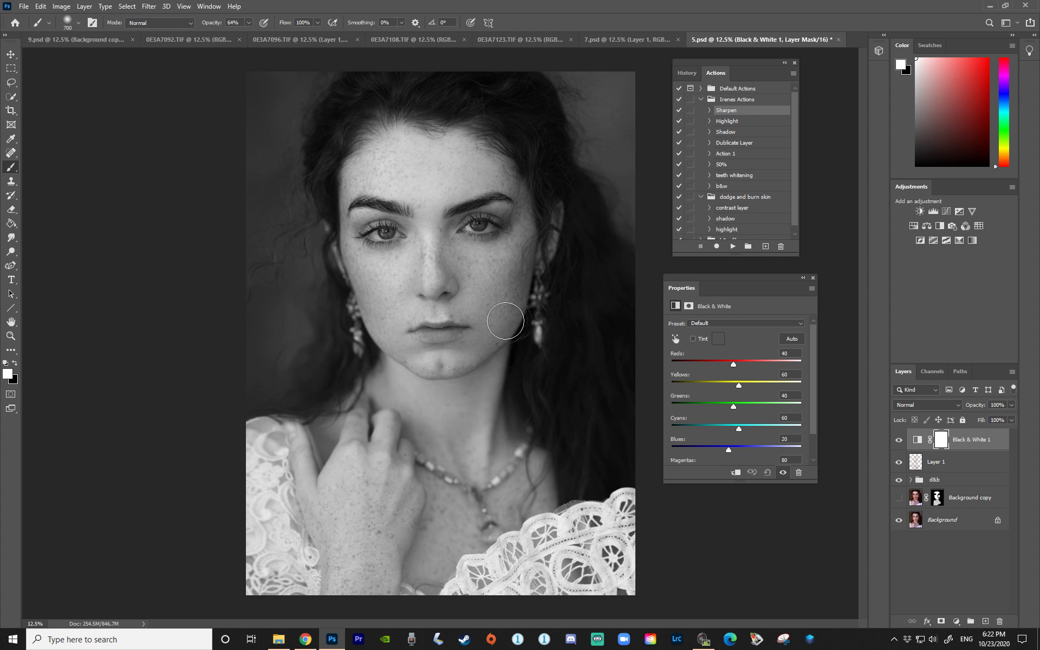
Step: Set the Black & White layer's blend mode to Luminosity, its Reds to -35, and lower its Yellows slightly
click(912, 405)
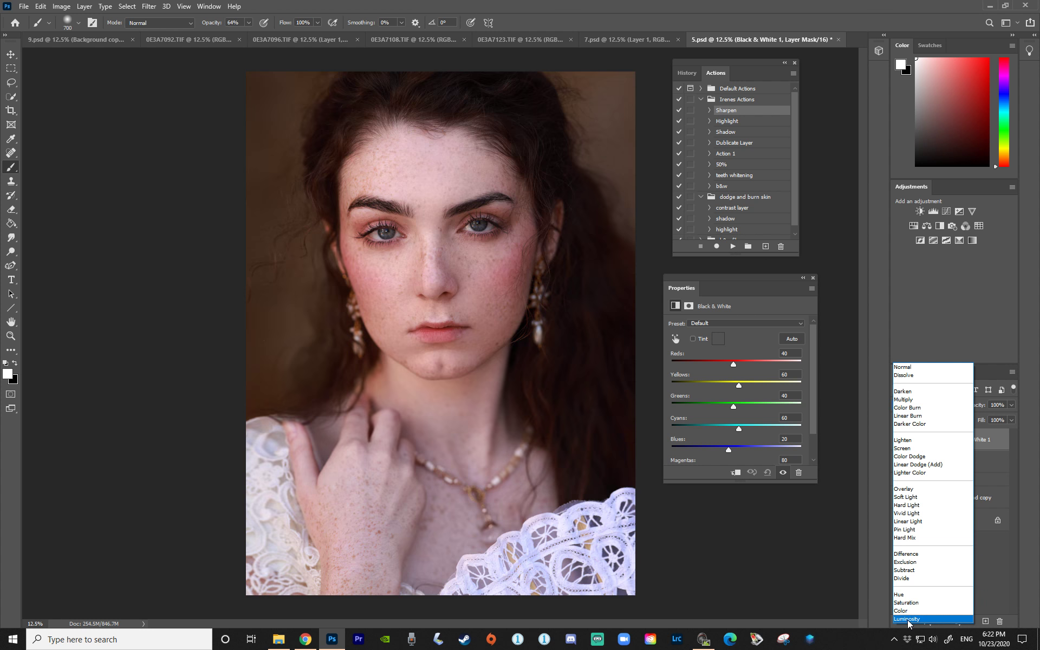
click(906, 619)
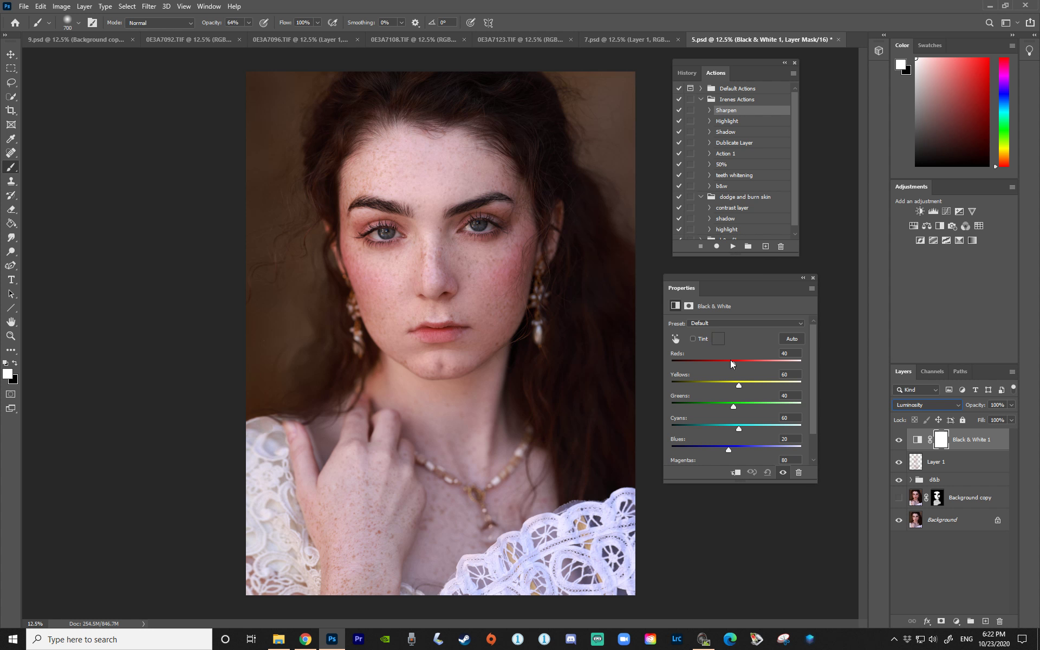
drag(734, 366, 711, 365)
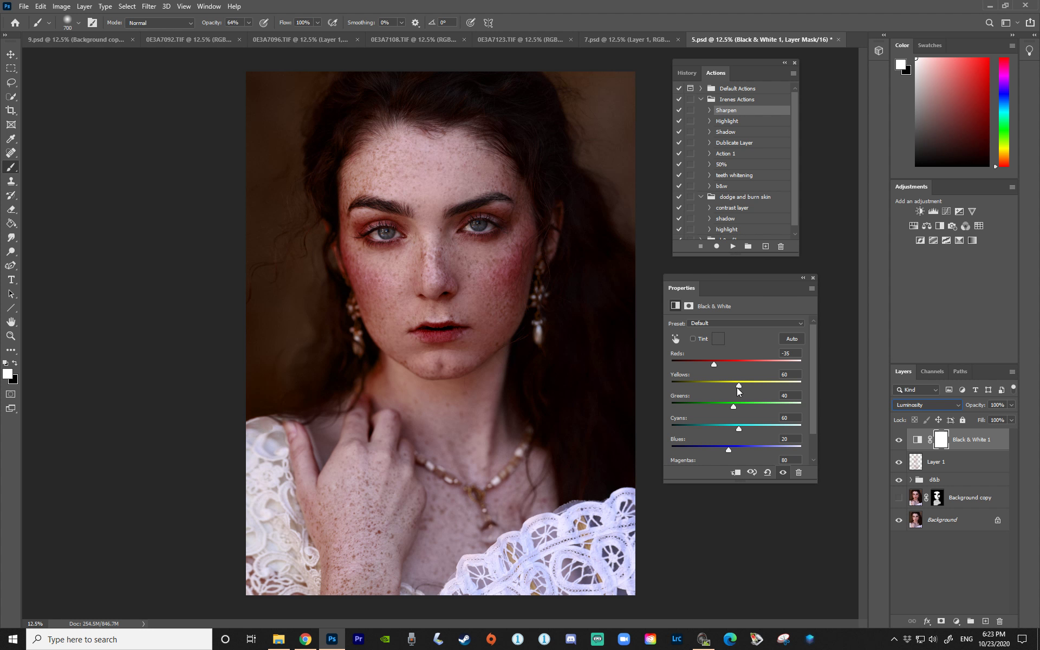
mouse_move(722, 387)
mouse_down()
mouse_move(739, 384)
mouse_move(731, 386)
mouse_up()
click(813, 277)
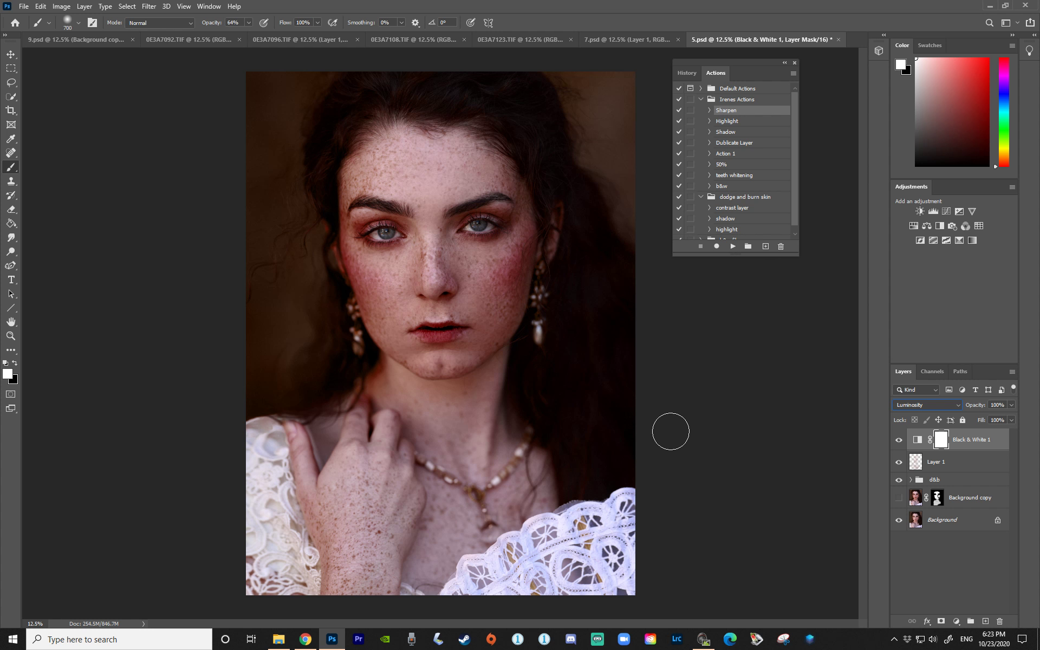
Step: Invert the Black & White layer's mask to black and paint white over the face, hand and chest, adjusting the brush size
key(ctrl+i)
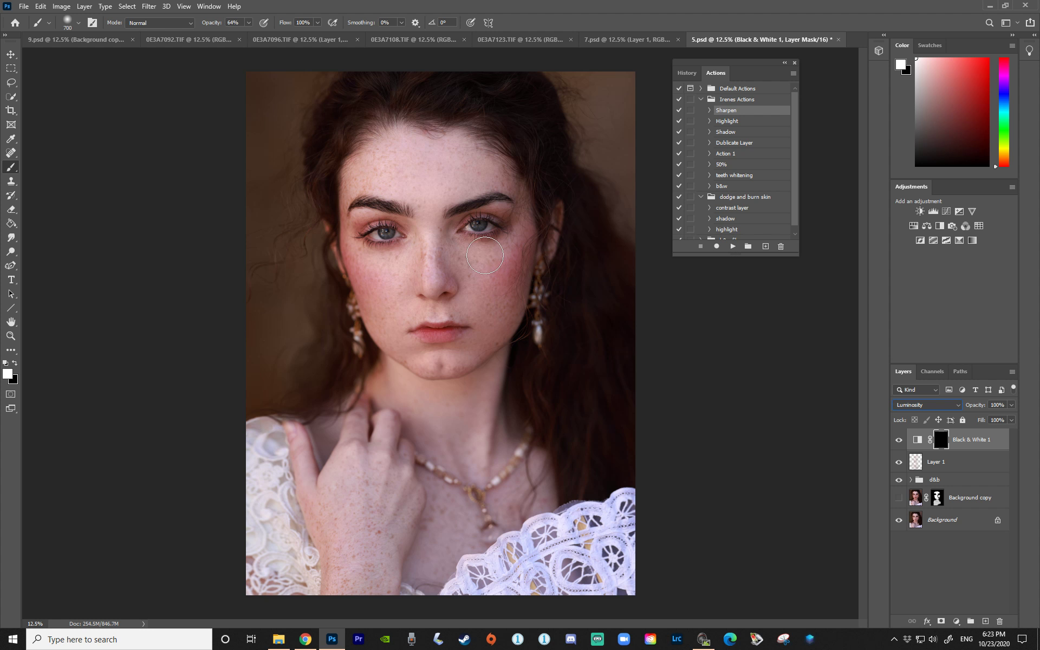
mouse_move(457, 255)
mouse_down()
mouse_move(494, 266)
mouse_move(478, 290)
mouse_move(490, 298)
mouse_move(510, 242)
mouse_move(459, 259)
mouse_move(374, 267)
mouse_move(372, 277)
mouse_move(400, 289)
mouse_move(431, 287)
mouse_move(430, 299)
mouse_move(385, 315)
mouse_move(391, 335)
mouse_move(384, 331)
mouse_move(446, 371)
mouse_move(477, 348)
mouse_up()
key(bracketleft)
key(bracketleft)
key(bracketright)
key(bracketright)
key(bracketright)
mouse_move(413, 168)
mouse_down()
mouse_move(425, 194)
mouse_move(414, 169)
mouse_move(381, 162)
mouse_move(483, 168)
mouse_move(431, 176)
mouse_move(436, 192)
mouse_move(385, 162)
mouse_up()
key(bracketright)
drag(375, 510, 488, 412)
key(bracketleft)
key(bracketleft)
key(bracketleft)
key(bracketleft)
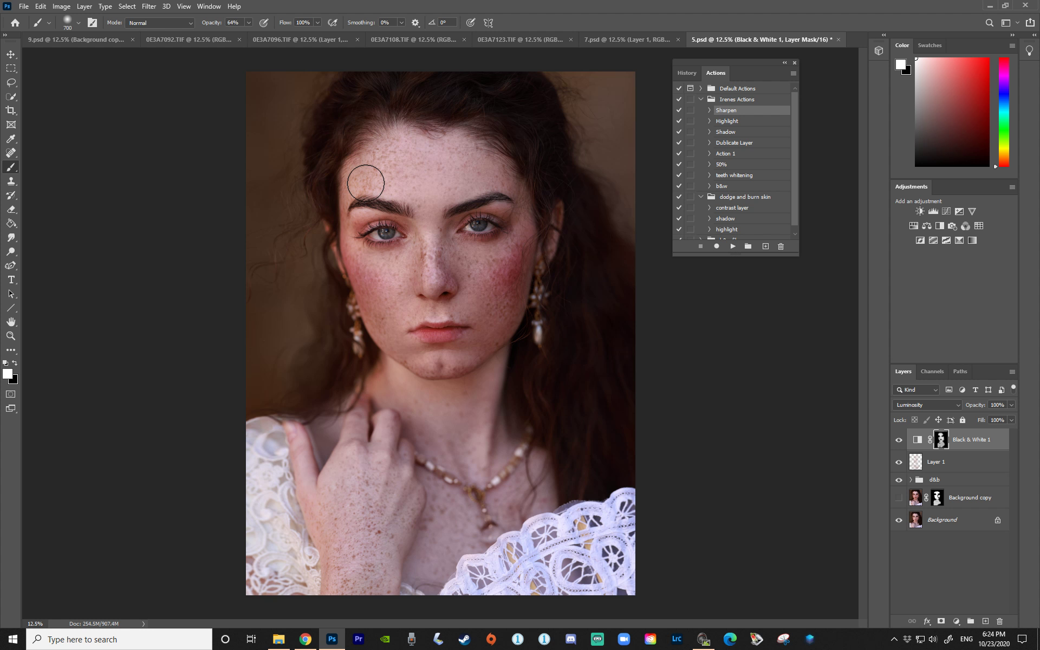
Step: Extend the white areas of the Black & White layer's mask over the hand, chest and temple, using 700 and 500 px brushes
key(bracketleft)
key(bracketleft)
key(bracketleft)
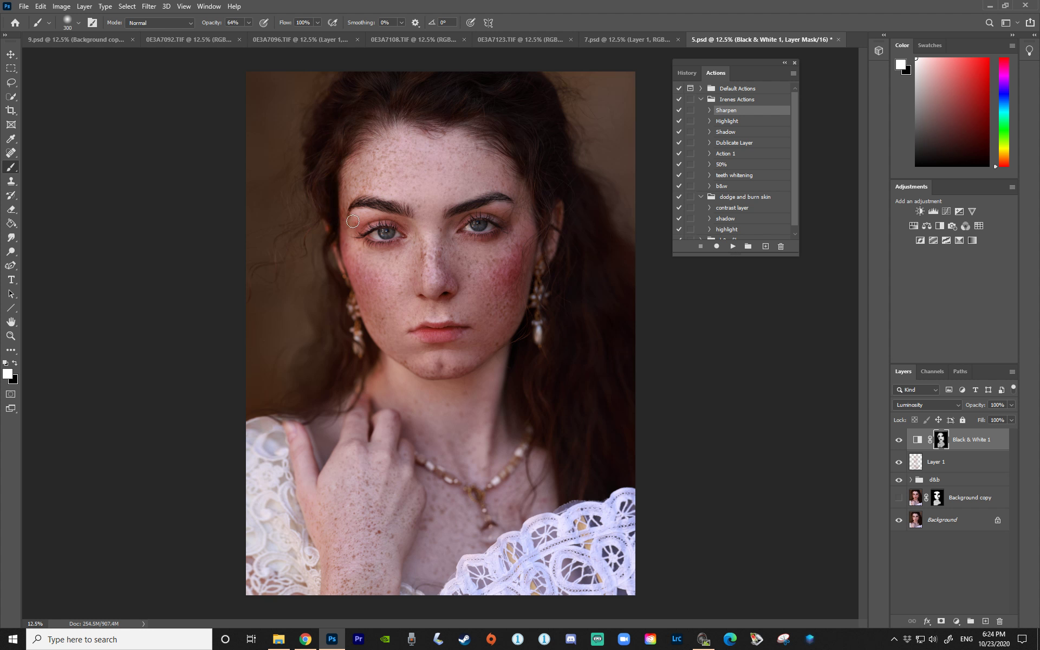
key(bracketright)
key(bracketright)
key(bracketright)
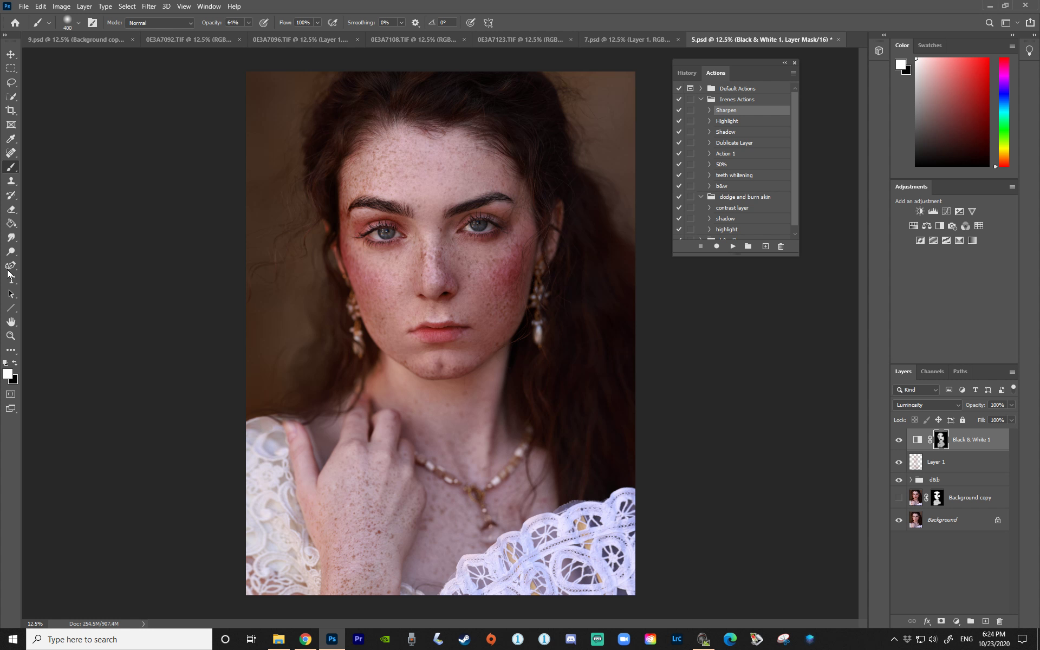
click(10, 211)
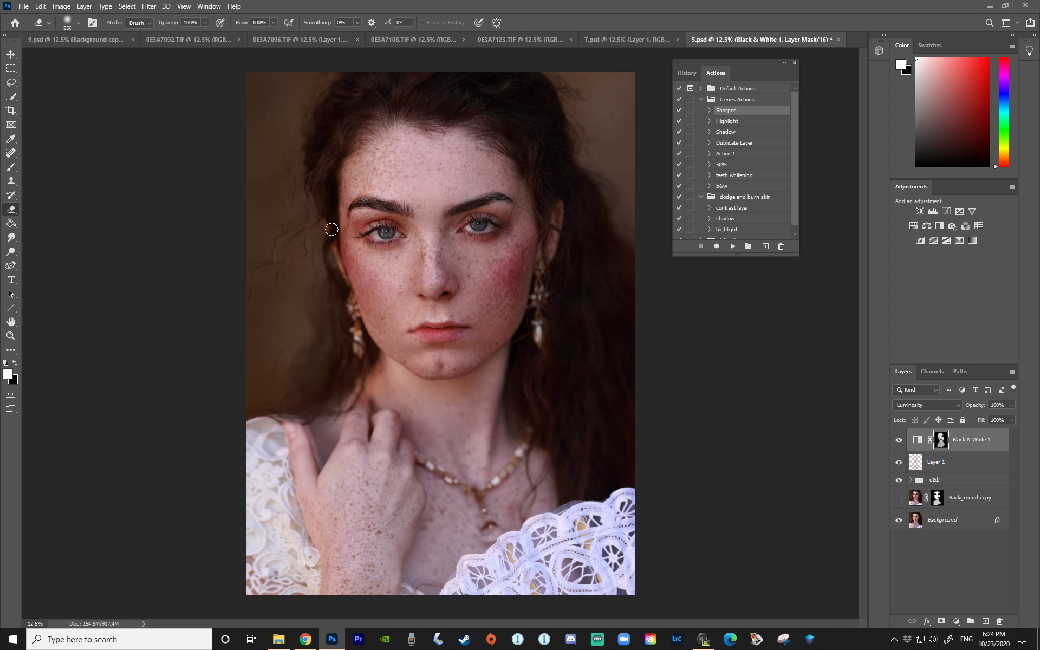
click(11, 168)
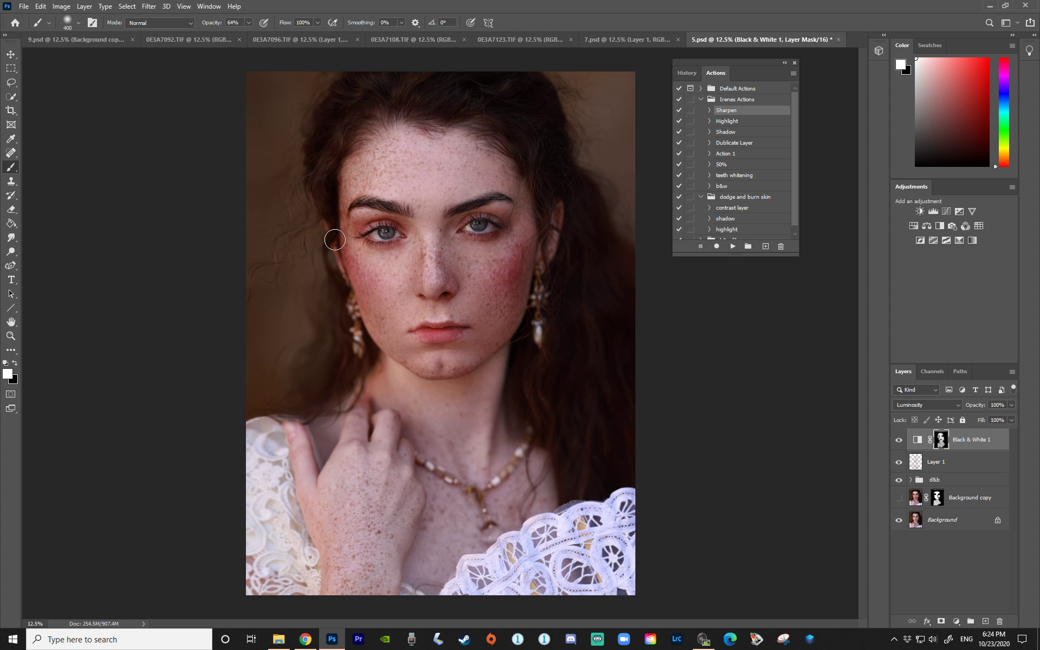
key(bracketright)
key(bracketright)
key(bracketright)
key(bracketright)
key(bracketright)
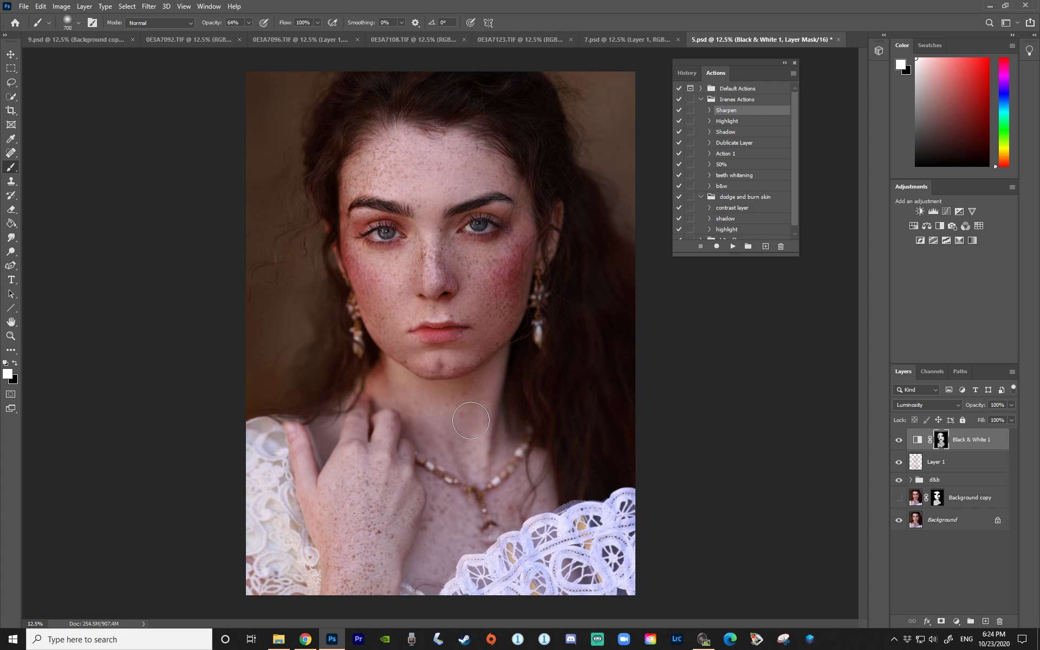
mouse_move(325, 445)
mouse_down()
mouse_move(320, 466)
mouse_move(434, 569)
mouse_move(524, 505)
mouse_move(523, 494)
mouse_up()
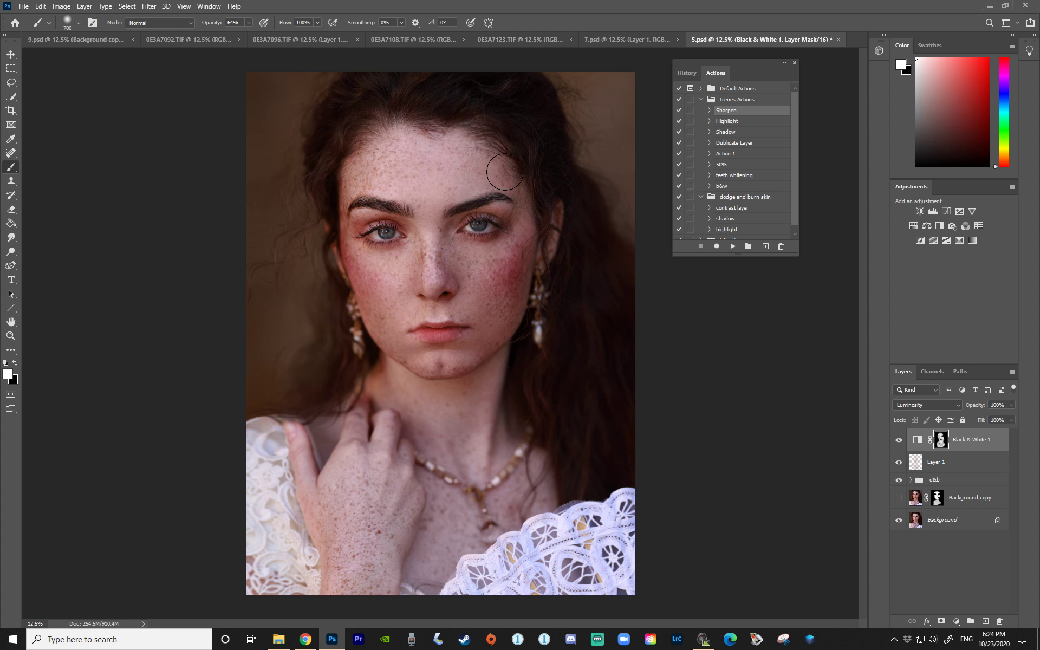
key(bracketleft)
key(bracketleft)
drag(524, 208, 523, 209)
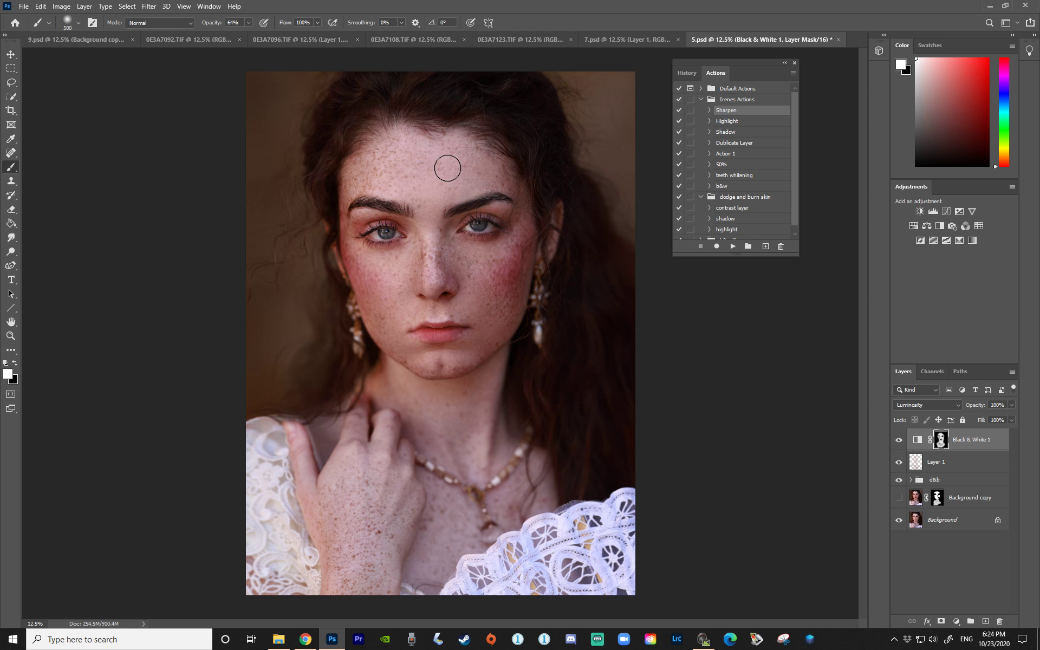
Step: Compare the portrait with and without the Black & White layer, and lower that layer's opacity to 60%
click(900, 441)
click(901, 443)
click(902, 443)
click(901, 443)
click(1010, 404)
mouse_move(998, 419)
mouse_down()
mouse_move(989, 417)
mouse_move(1027, 418)
mouse_move(974, 415)
mouse_move(1036, 418)
mouse_move(991, 417)
mouse_up()
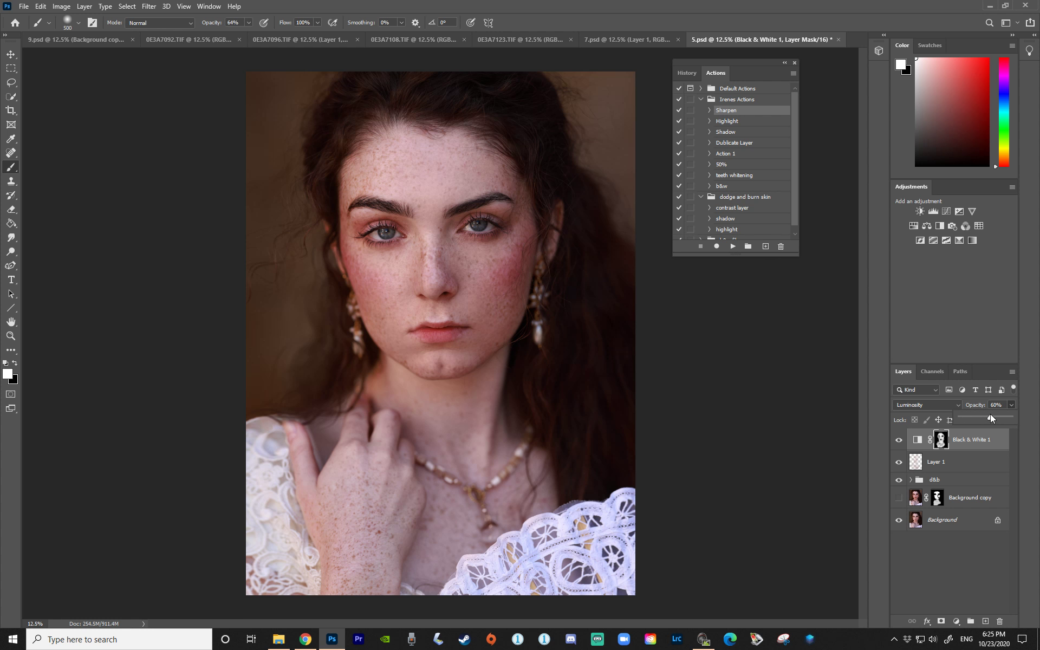
Step: Toggle the Black & White layer's visibility to compare the freckles, leaving the layer hidden
click(893, 440)
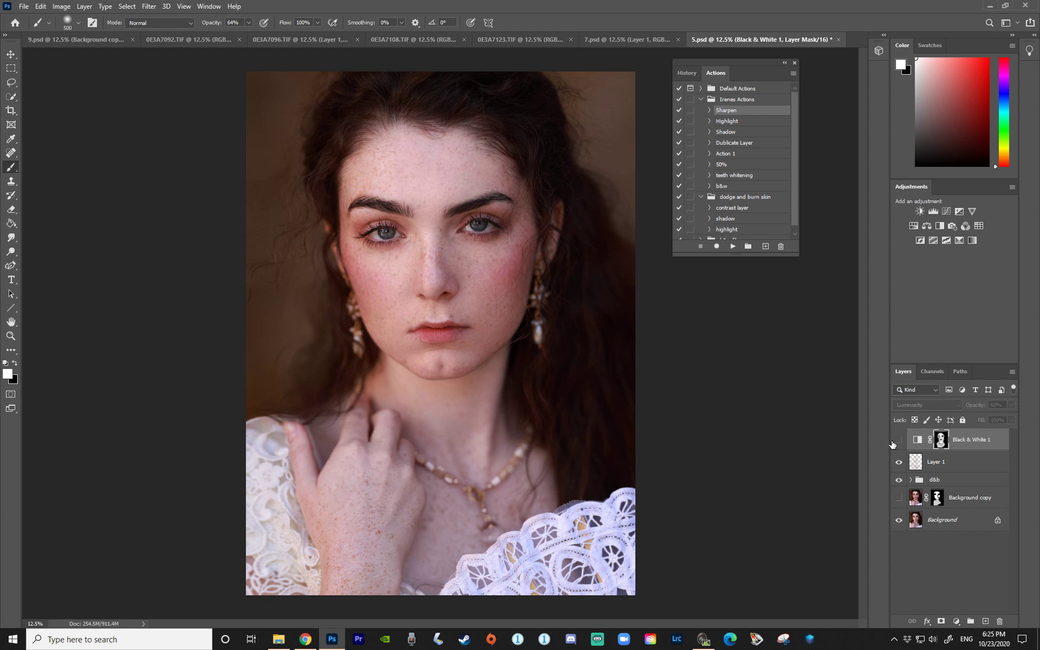
click(897, 441)
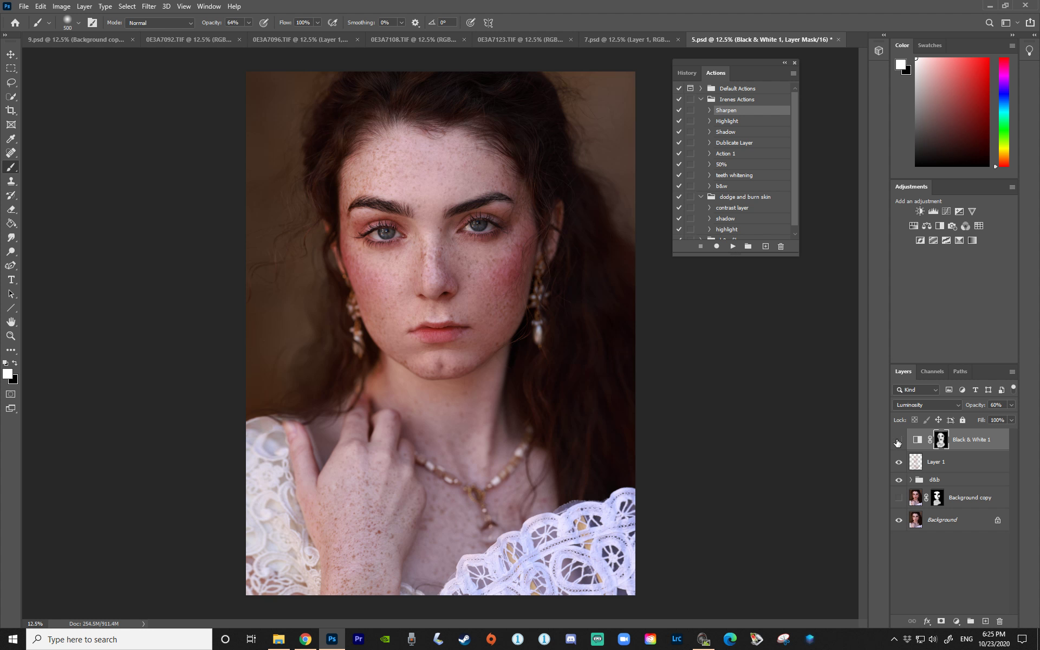
click(897, 441)
click(898, 442)
click(899, 441)
click(899, 443)
click(899, 442)
click(898, 442)
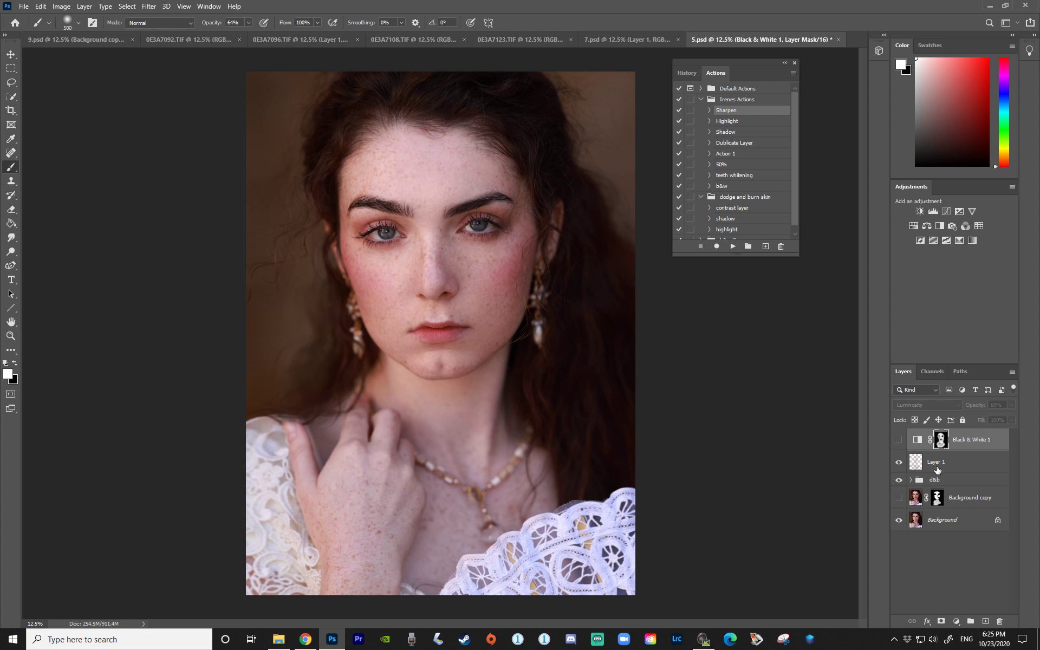
Step: Add a Channel Mixer adjustment layer above the Black & White layer and set its blend mode to Luminosity
click(956, 621)
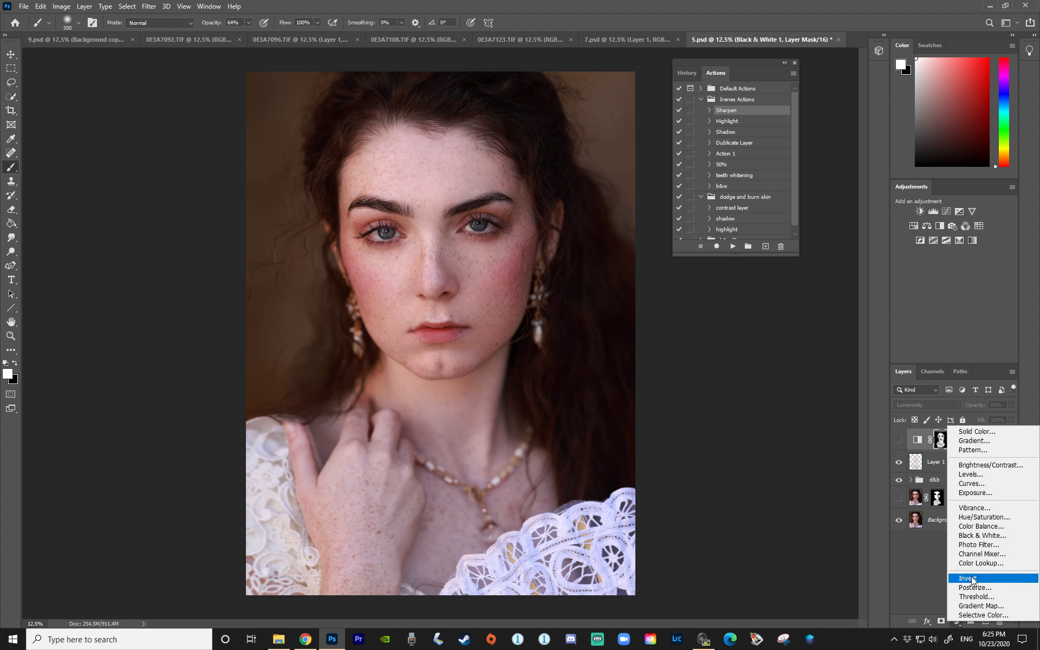
click(978, 555)
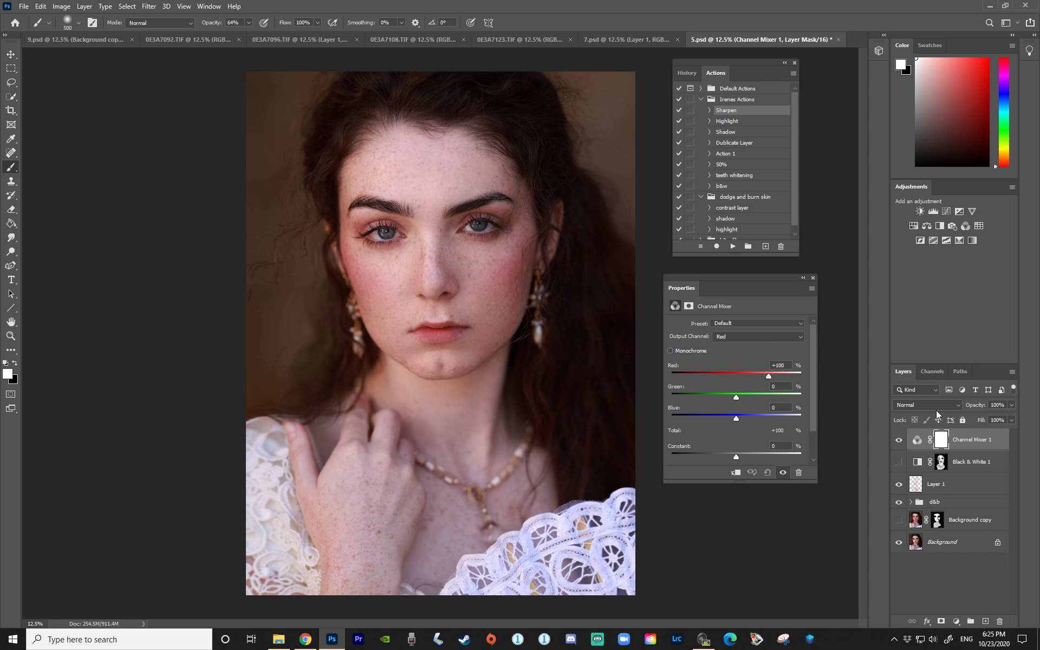
click(908, 404)
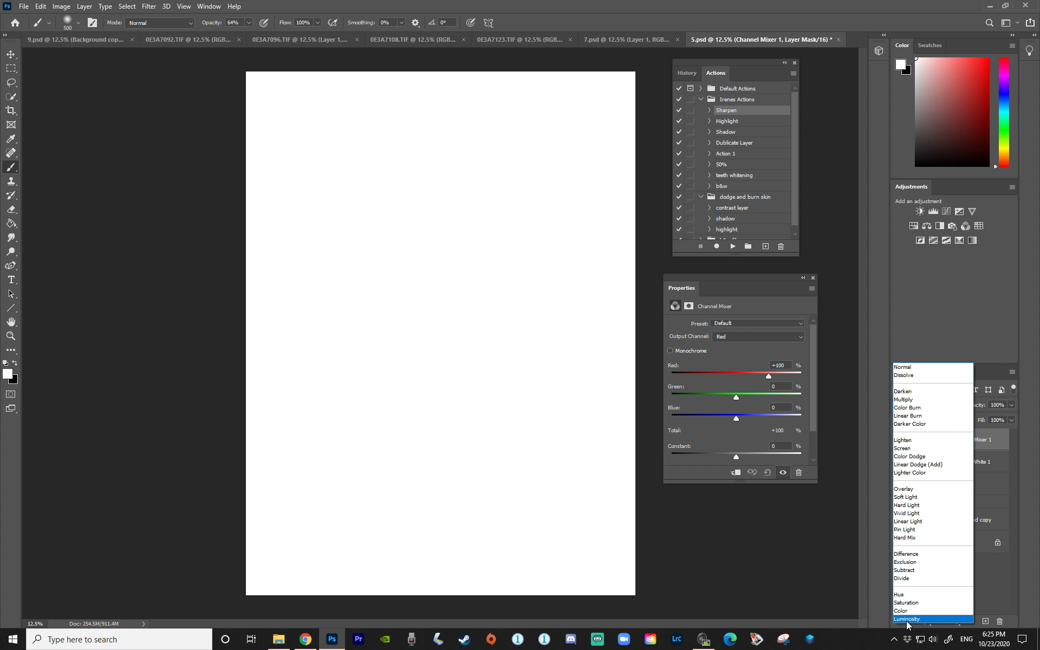
click(908, 620)
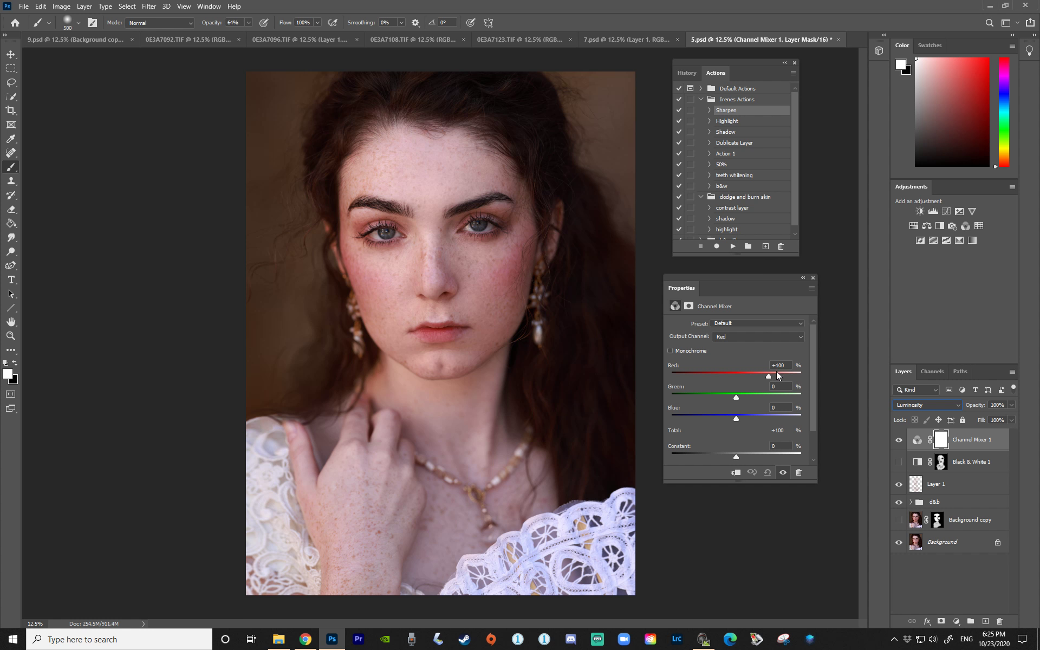
Step: In the Channel Mixer's Red output channel, set Green to 0% and Blue to +127%, and lower Red to slightly below -17%
drag(768, 375, 733, 374)
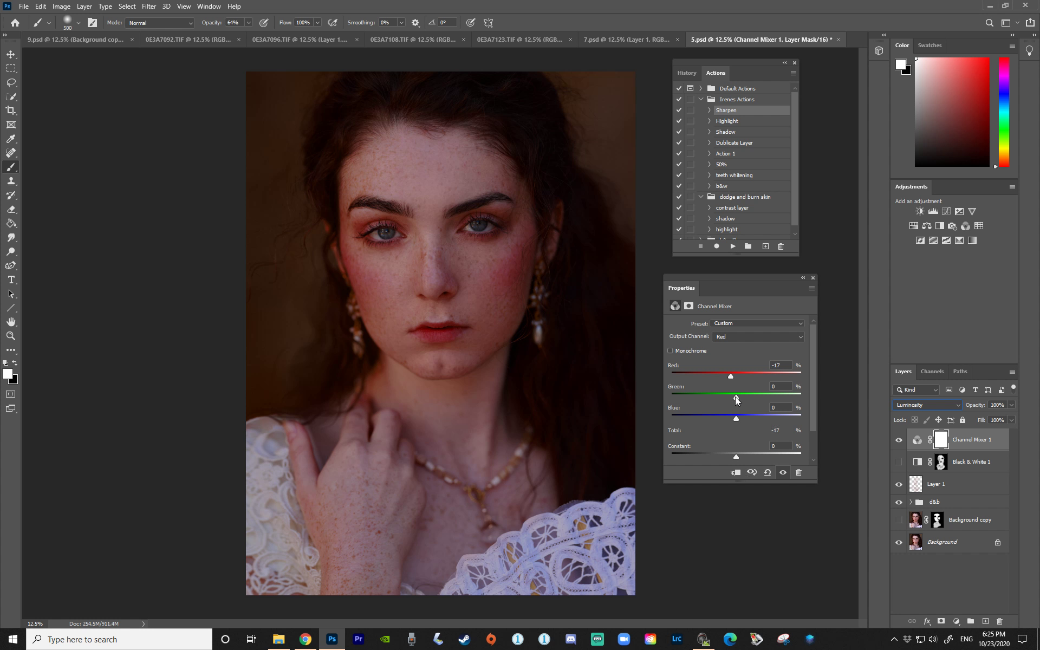
drag(737, 399, 725, 400)
text(0)
drag(735, 417, 775, 417)
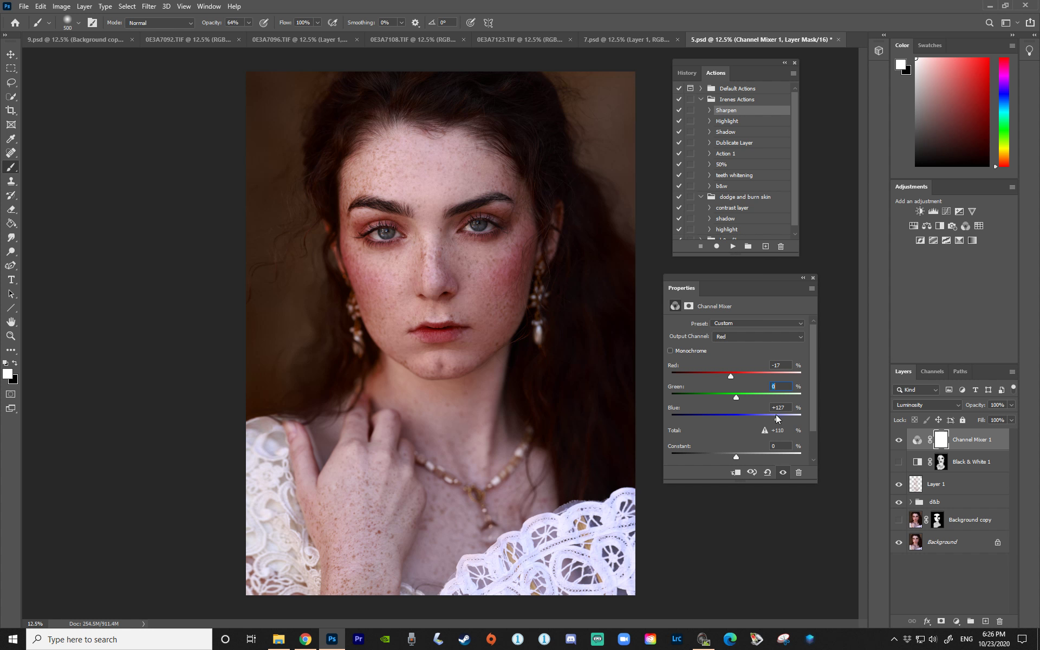
drag(730, 376, 725, 375)
click(812, 278)
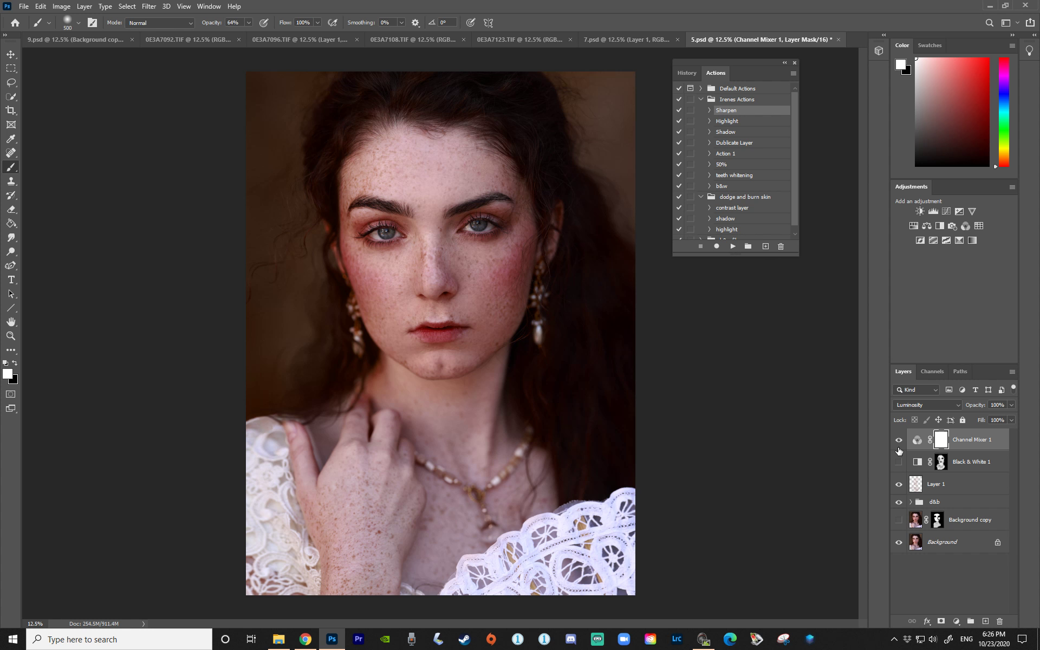
Step: Invert the Channel Mixer layer's mask to black and paint white over the cheek, mouth area and nose with a 64% opacity brush
key(ctrl+i)
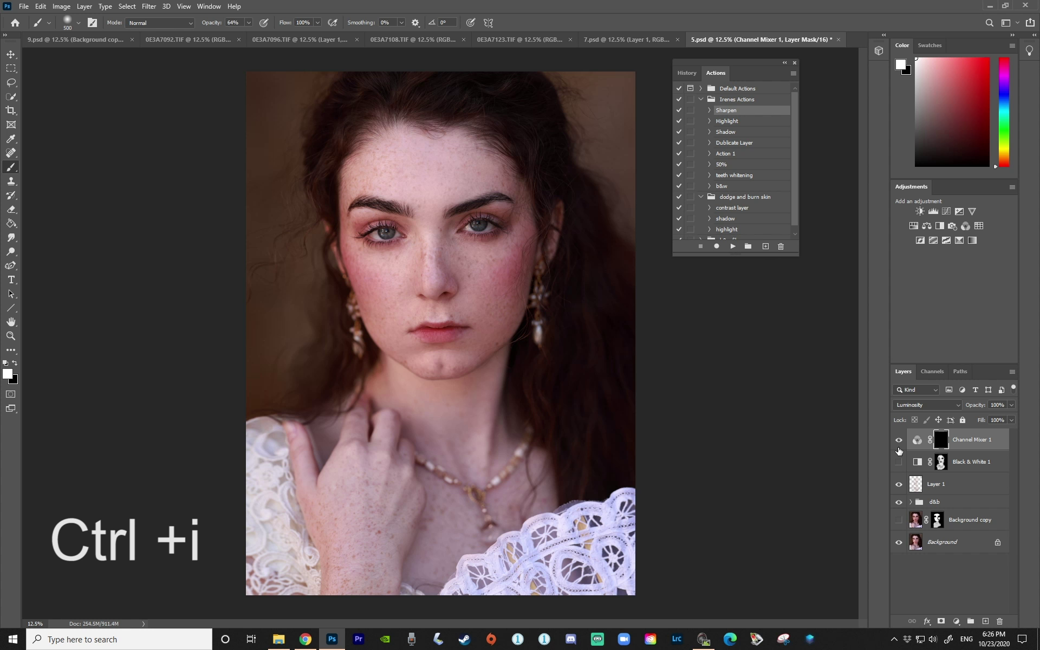
key(bracketright)
key(bracketright)
key(bracketright)
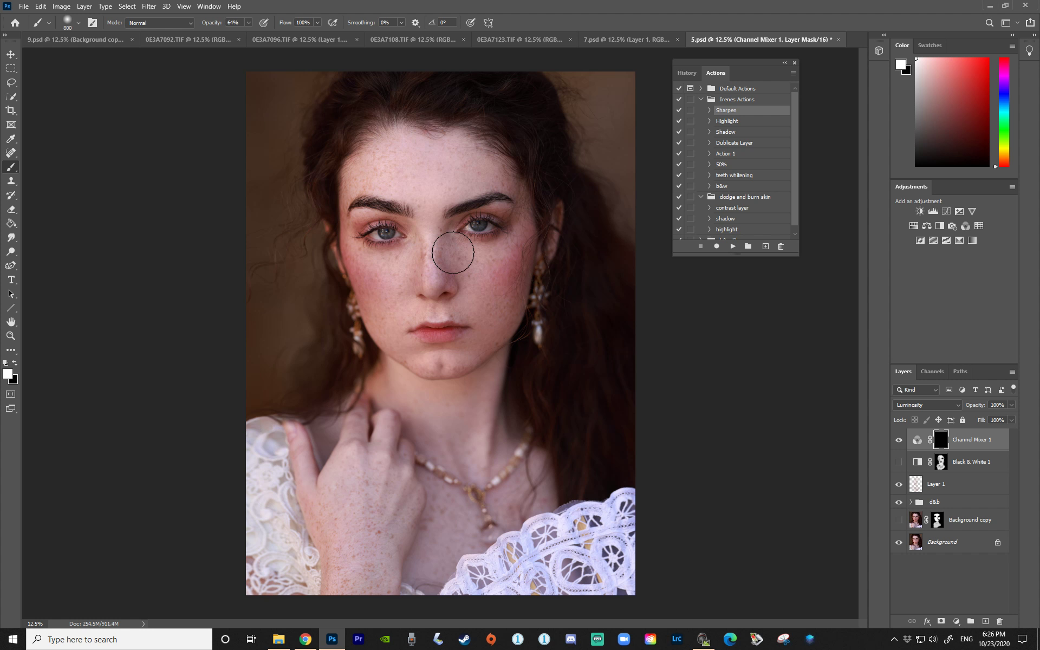
mouse_move(499, 259)
mouse_down()
mouse_move(464, 277)
mouse_move(497, 303)
mouse_up()
key(bracketleft)
key(bracketleft)
key(bracketleft)
mouse_move(469, 342)
mouse_down()
mouse_move(420, 359)
mouse_move(372, 308)
mouse_move(437, 300)
mouse_move(425, 260)
mouse_move(407, 258)
mouse_move(429, 221)
mouse_move(421, 189)
mouse_move(390, 177)
mouse_move(408, 172)
mouse_move(406, 158)
mouse_move(432, 176)
mouse_move(468, 174)
mouse_move(424, 151)
mouse_move(439, 195)
mouse_up()
key(bracketright)
key(bracketright)
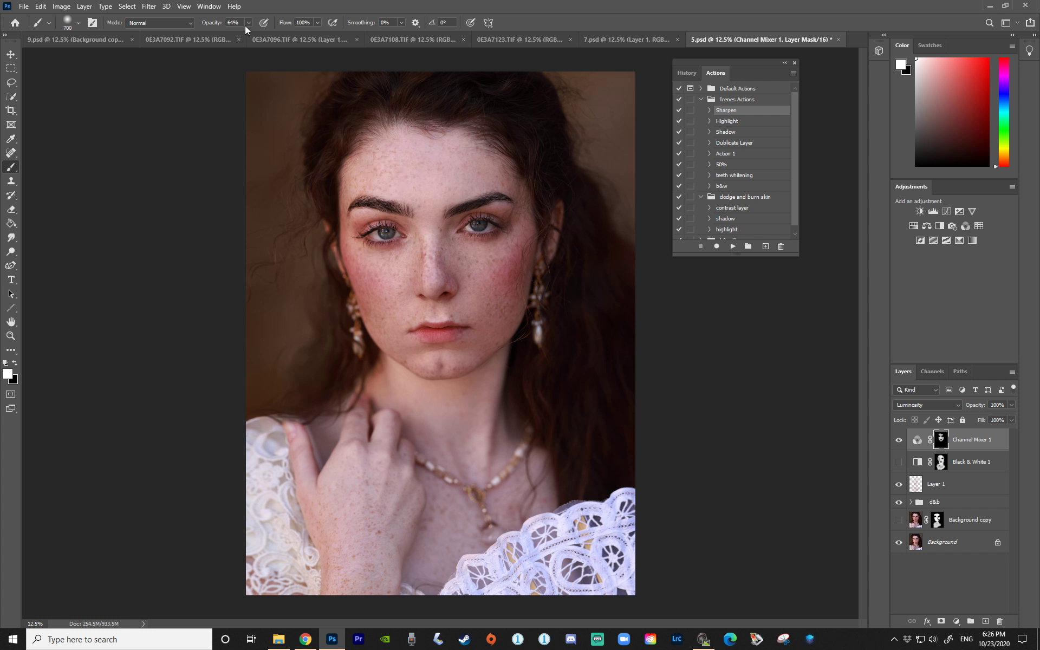
Step: Raise the brush opacity to 100% and paint white on the Channel Mixer mask over the forehead, remaining face, neck, chest and hand
click(249, 22)
drag(252, 37, 275, 37)
key(bracketright)
key(bracketright)
mouse_move(404, 167)
mouse_down()
mouse_move(434, 162)
mouse_move(427, 186)
mouse_move(454, 168)
mouse_move(385, 159)
mouse_move(364, 167)
mouse_move(448, 156)
mouse_up()
key(bracketleft)
key(bracketleft)
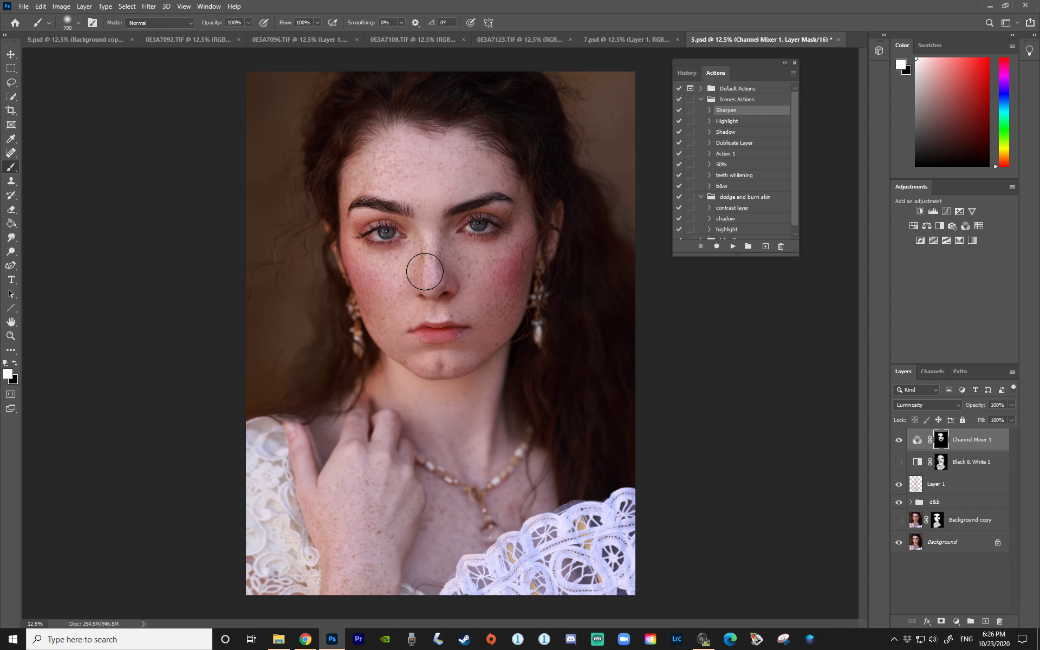
mouse_move(361, 267)
mouse_down()
mouse_move(384, 336)
mouse_move(458, 270)
mouse_move(488, 273)
mouse_move(476, 264)
mouse_move(472, 309)
mouse_move(484, 323)
mouse_move(452, 357)
mouse_move(393, 343)
mouse_move(447, 368)
mouse_move(431, 415)
mouse_move(389, 390)
mouse_move(386, 448)
mouse_move(363, 470)
mouse_move(363, 548)
mouse_move(418, 440)
mouse_move(447, 442)
mouse_move(452, 516)
mouse_move(470, 425)
mouse_move(504, 491)
mouse_move(452, 550)
mouse_move(401, 387)
mouse_move(351, 424)
mouse_move(339, 500)
mouse_move(371, 591)
mouse_move(440, 483)
mouse_move(462, 405)
mouse_move(498, 353)
mouse_move(477, 406)
mouse_move(408, 433)
mouse_move(441, 477)
mouse_up()
key(bracketright)
key(bracketright)
key(bracketright)
key(bracketright)
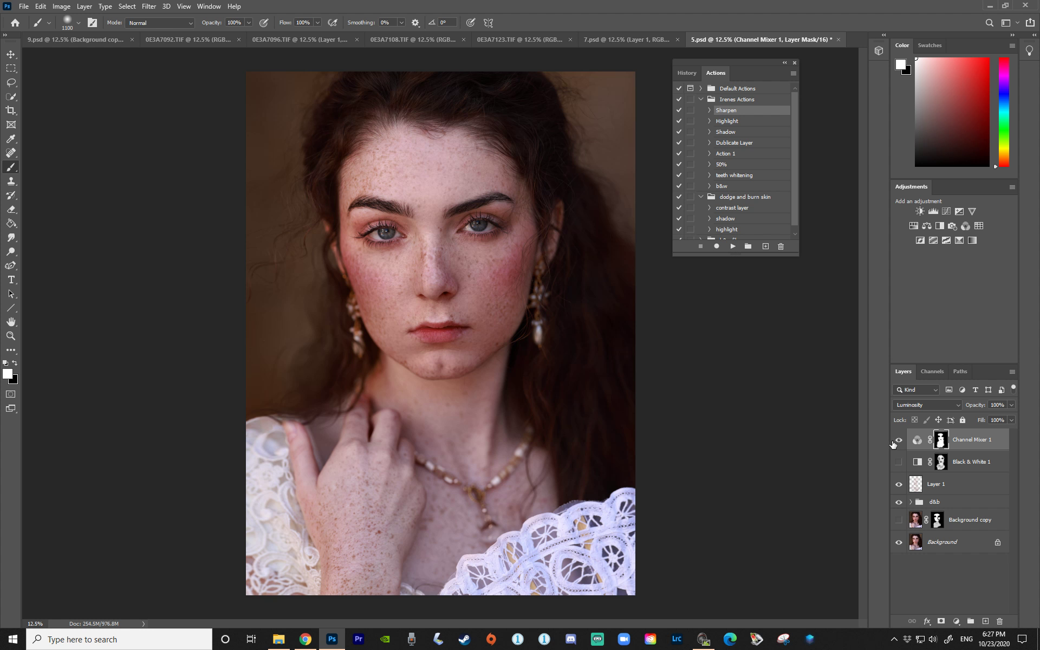
Step: Compare the portrait with and without the Channel Mixer layer, leaving the layer hidden
click(899, 440)
click(899, 440)
click(900, 440)
click(899, 441)
click(900, 441)
click(899, 443)
click(899, 441)
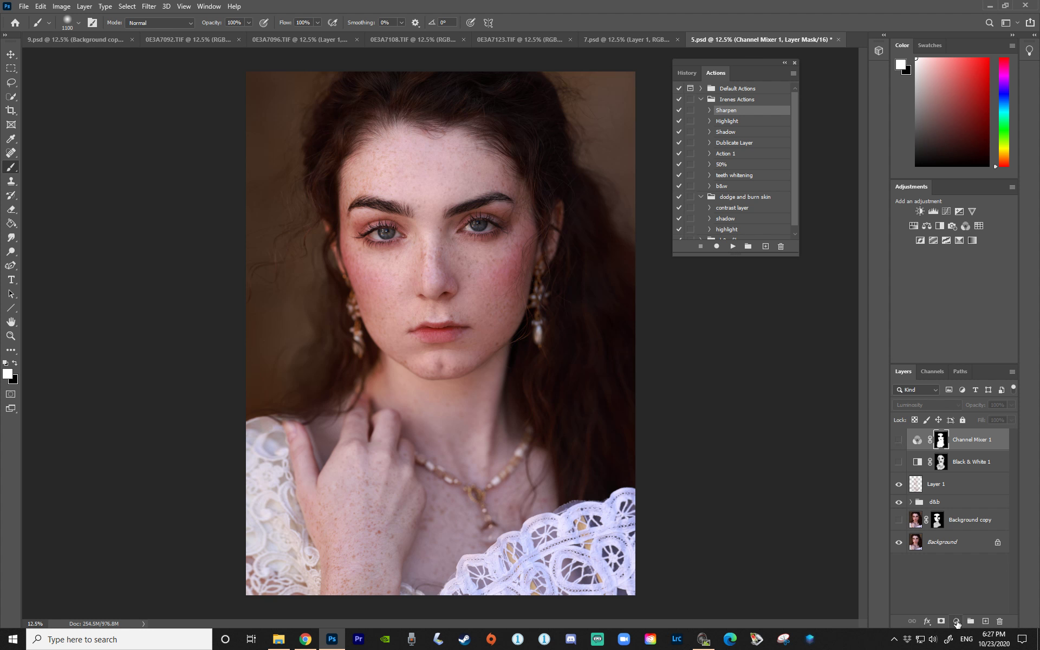
Step: Add a Hue/Saturation adjustment layer at the top of the layer stack and set its blend mode to Luminosity
click(956, 621)
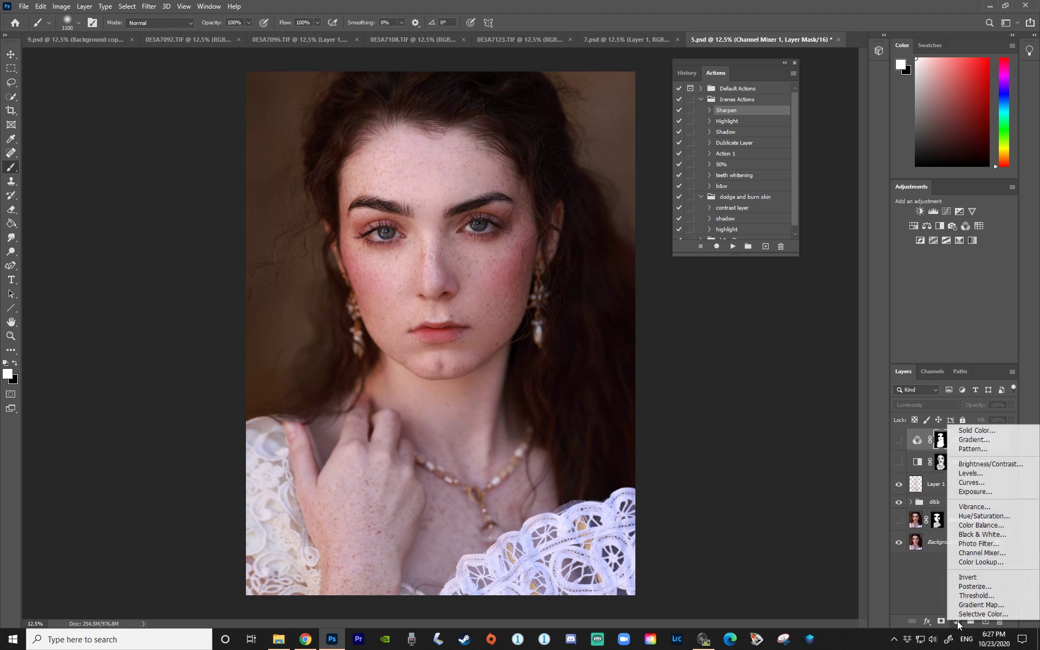
click(978, 516)
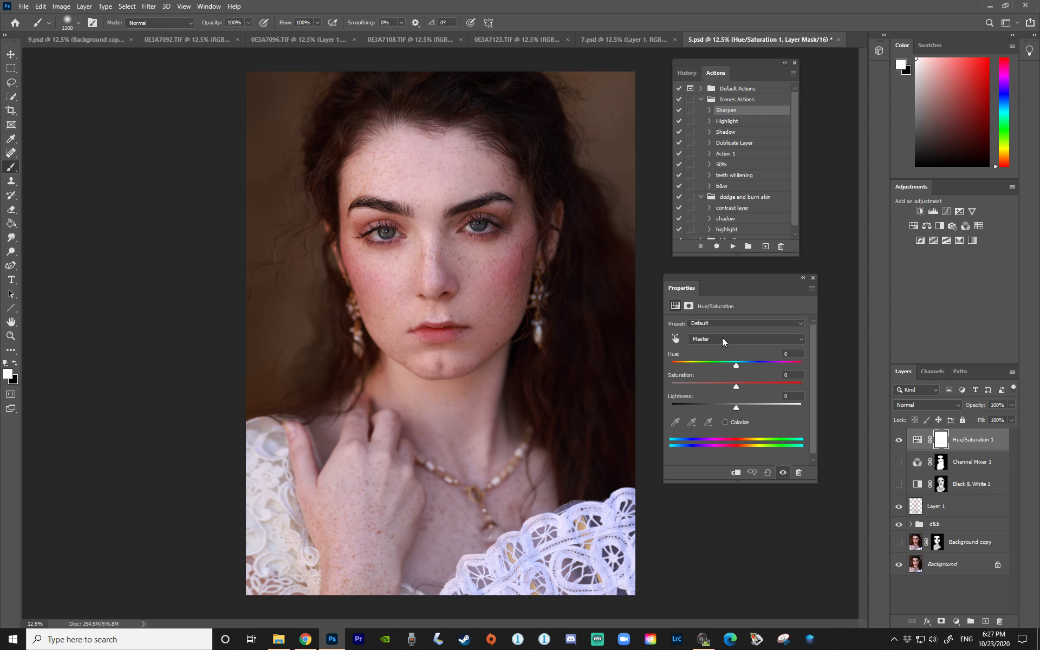
click(928, 404)
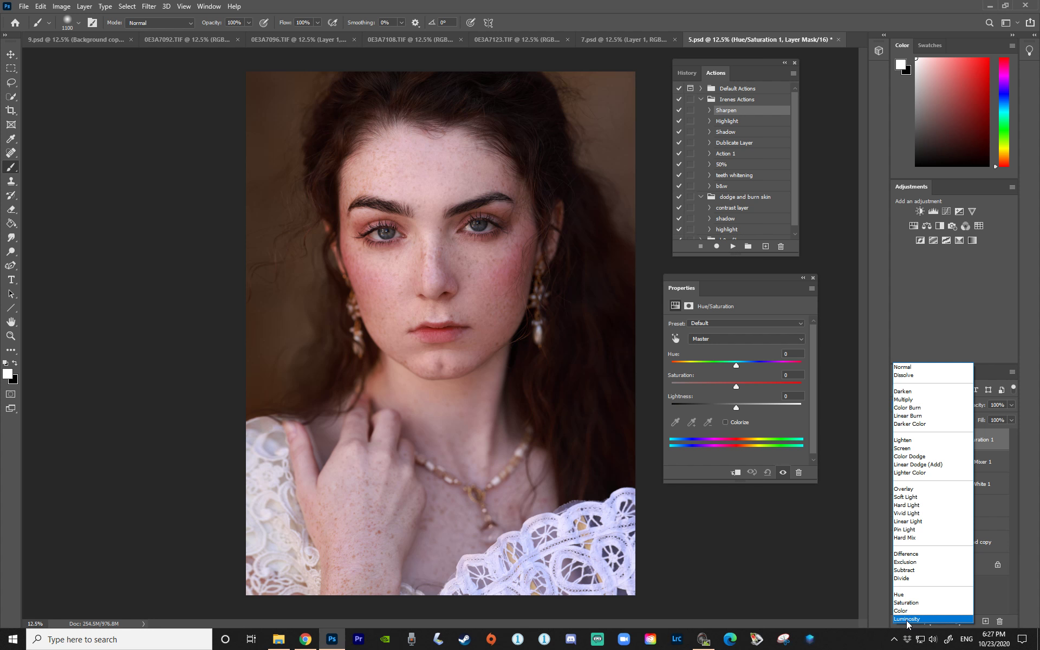
click(907, 619)
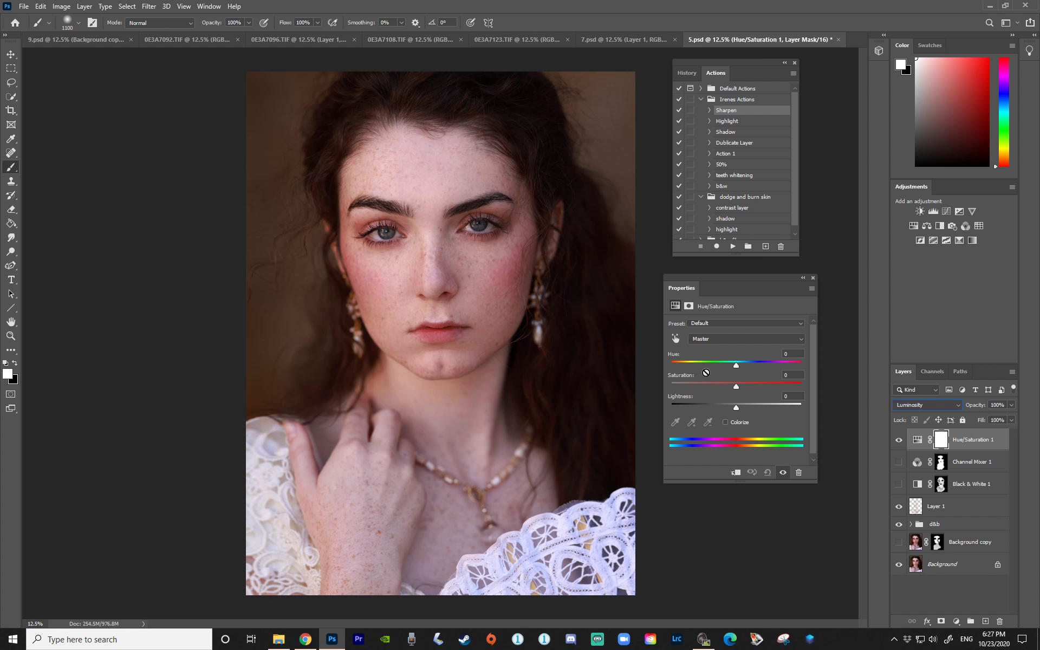
Step: Set the Hue/Saturation layer's Reds lightness to -100, keep its Yellows lightness at 0, and compare with the layer off and on
click(717, 338)
click(705, 356)
drag(736, 410, 671, 410)
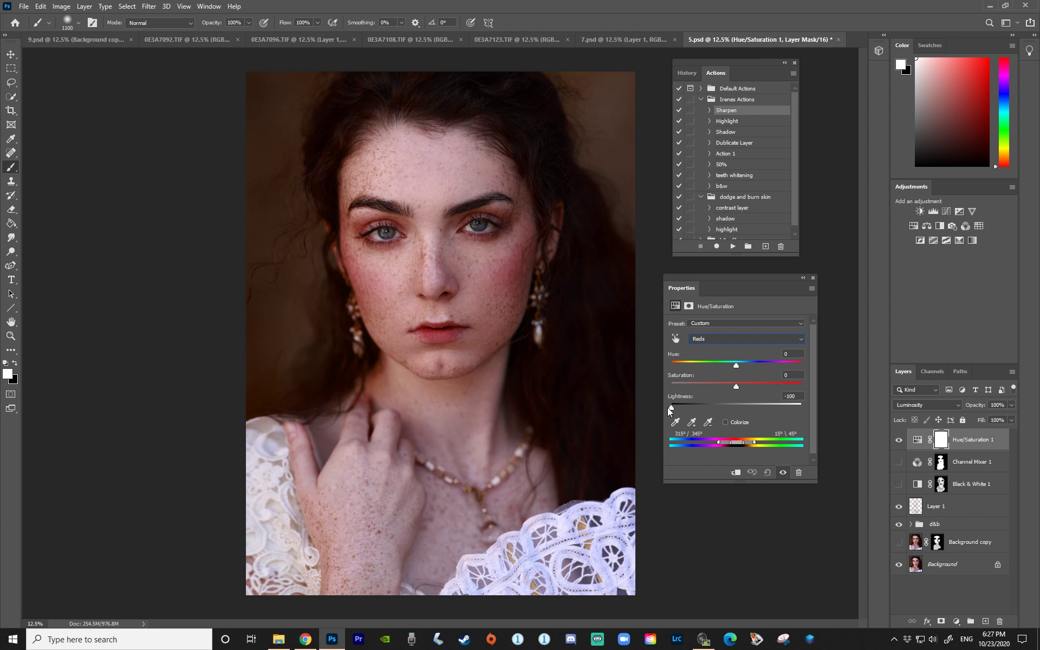
click(702, 340)
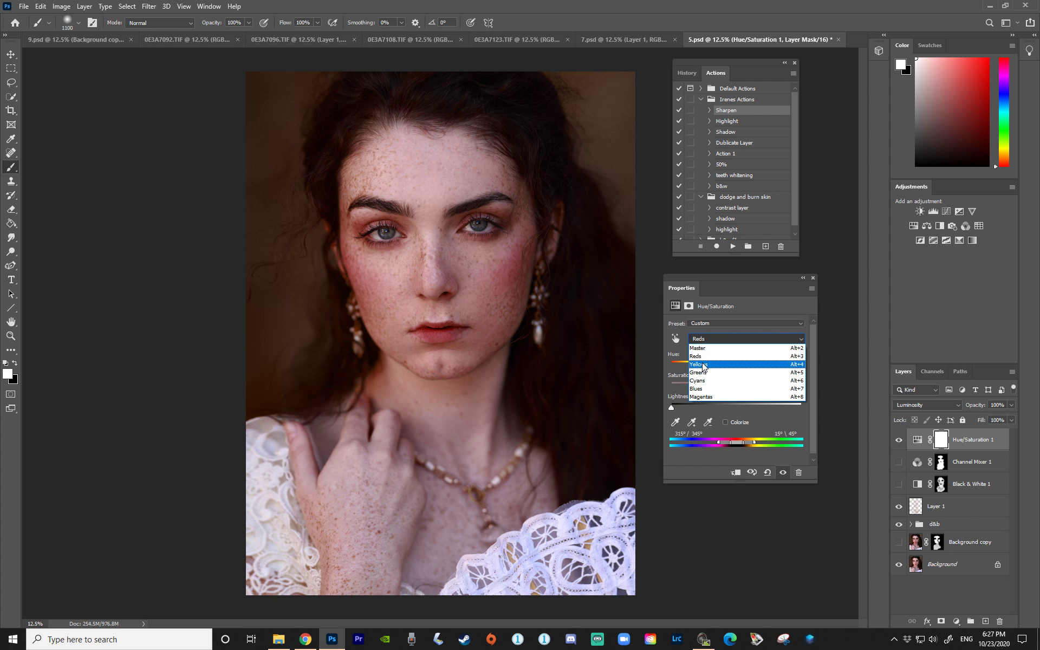
click(702, 366)
mouse_move(736, 407)
mouse_down()
mouse_move(673, 397)
mouse_move(734, 403)
mouse_up()
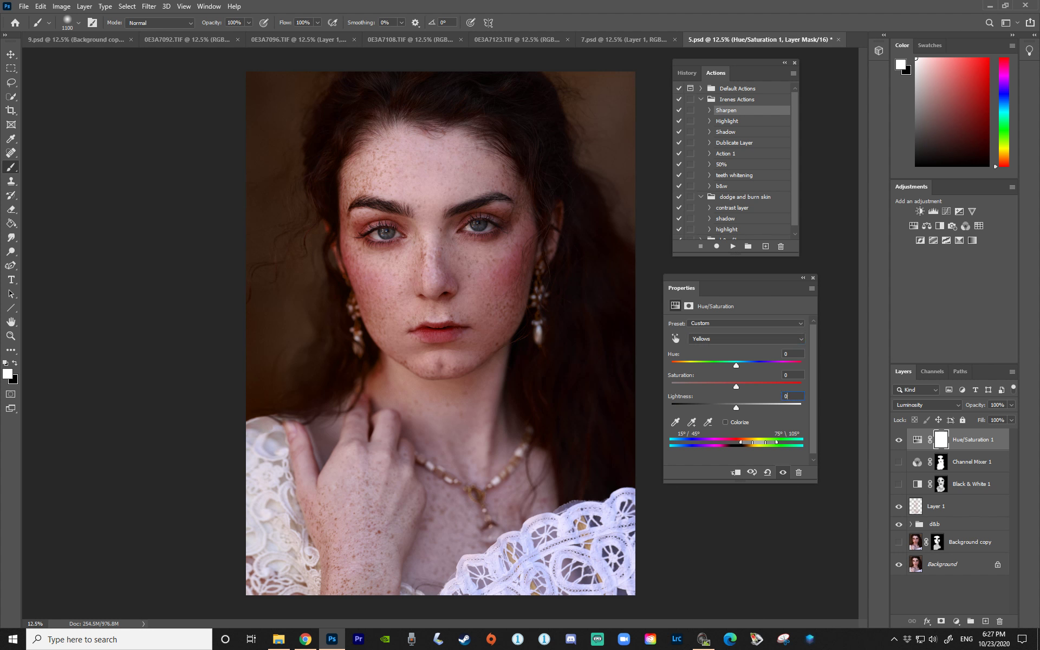
click(813, 277)
click(898, 441)
click(897, 442)
click(898, 441)
click(897, 442)
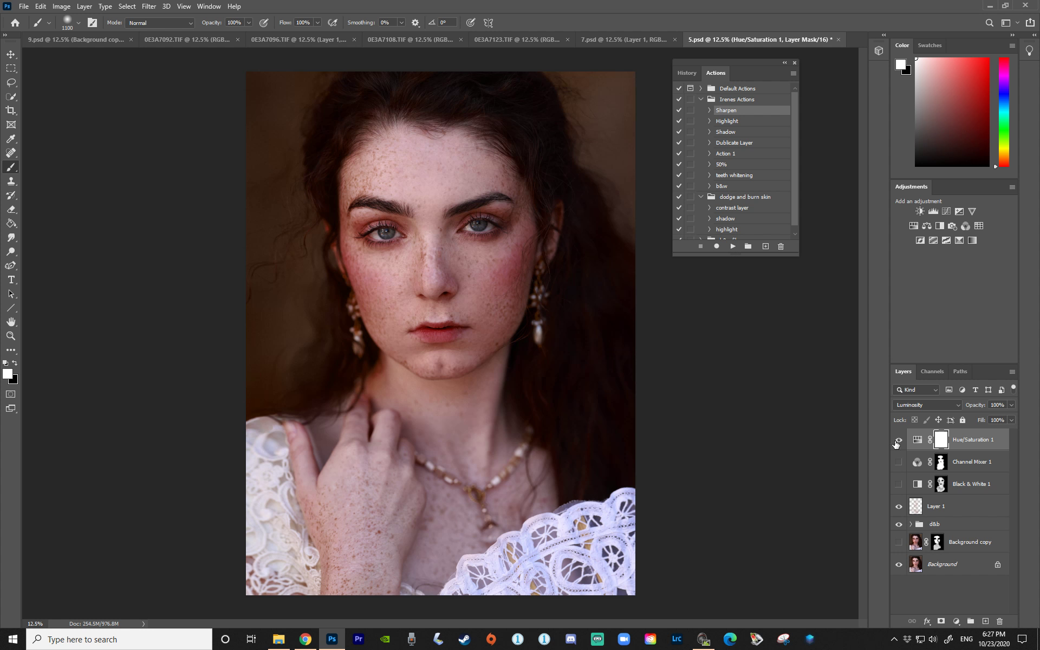
Step: Invert the Hue/Saturation layer's mask to black and paint white over the face, neck, chest and hand, reducing the brush size
key(ctrl+i)
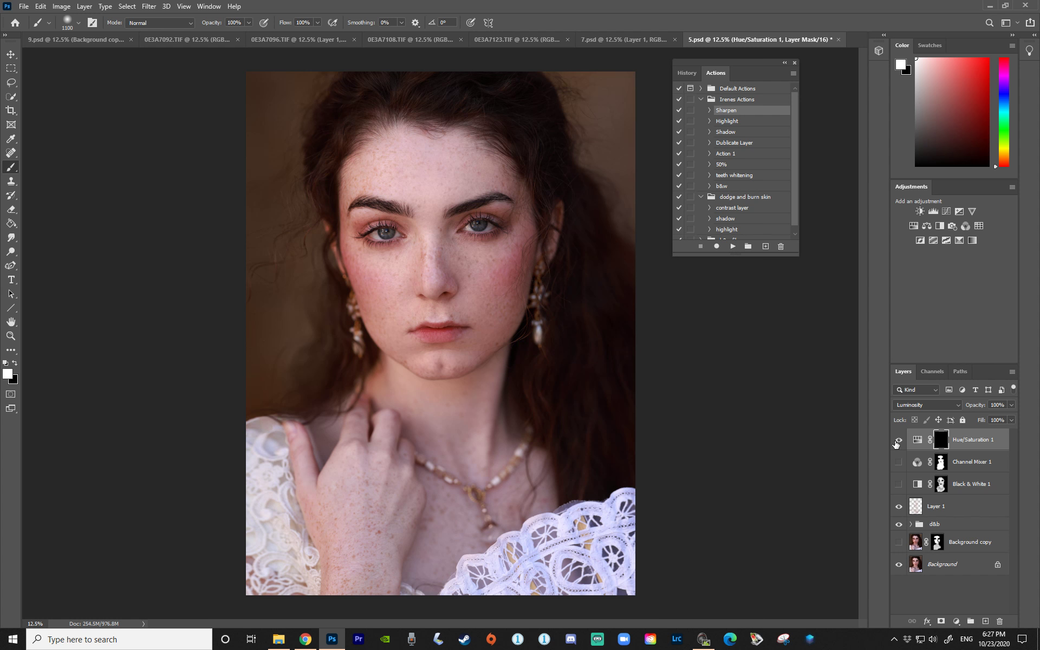
key(bracketleft)
key(bracketleft)
mouse_move(347, 254)
mouse_down()
mouse_move(414, 267)
mouse_move(348, 493)
mouse_move(585, 193)
mouse_up()
key(bracketleft)
key(bracketleft)
Step: Compare the Hue/Saturation layer's effect, leave that layer hidden, and show the Background copy layer
click(898, 440)
click(898, 441)
click(898, 441)
click(897, 441)
click(898, 441)
click(898, 441)
click(897, 442)
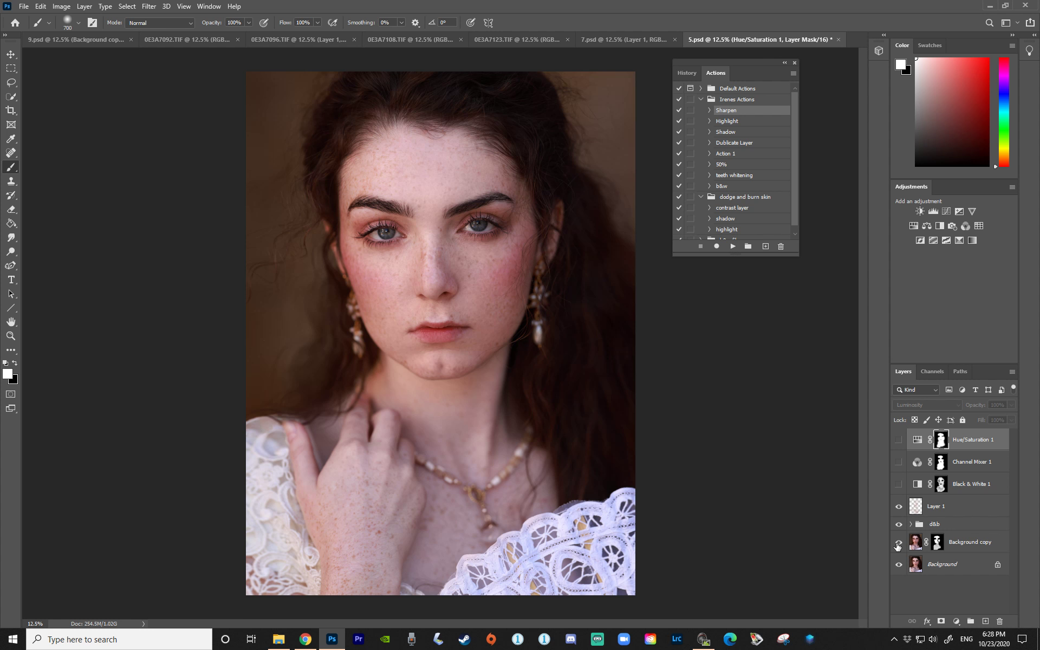
click(898, 543)
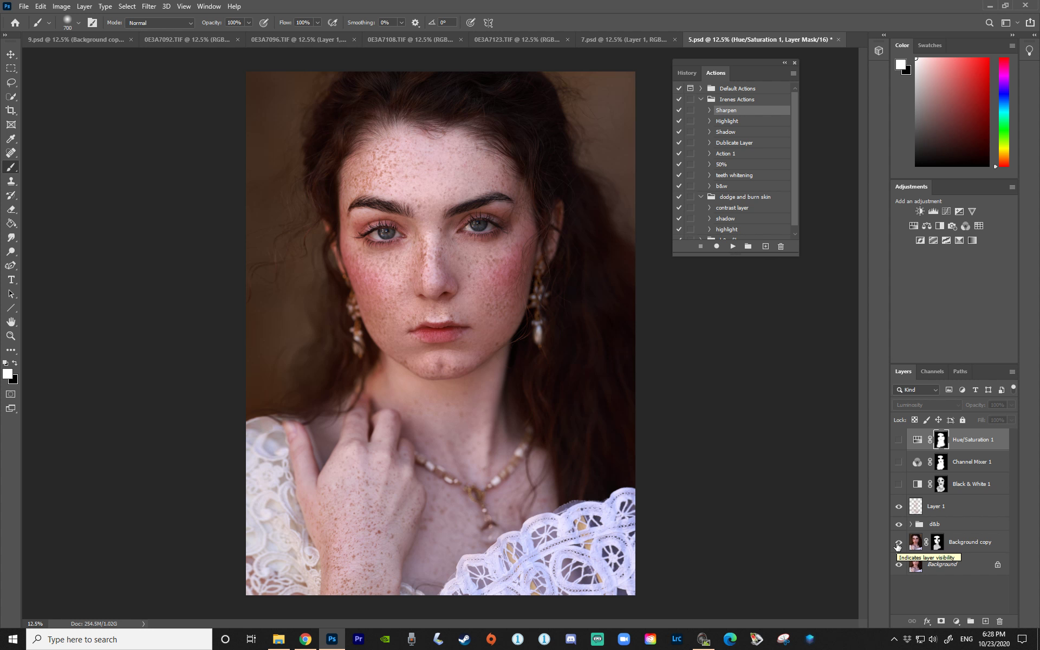
Step: Compare the portrait with the Background copy layer off and on, and leave that layer hidden
click(897, 543)
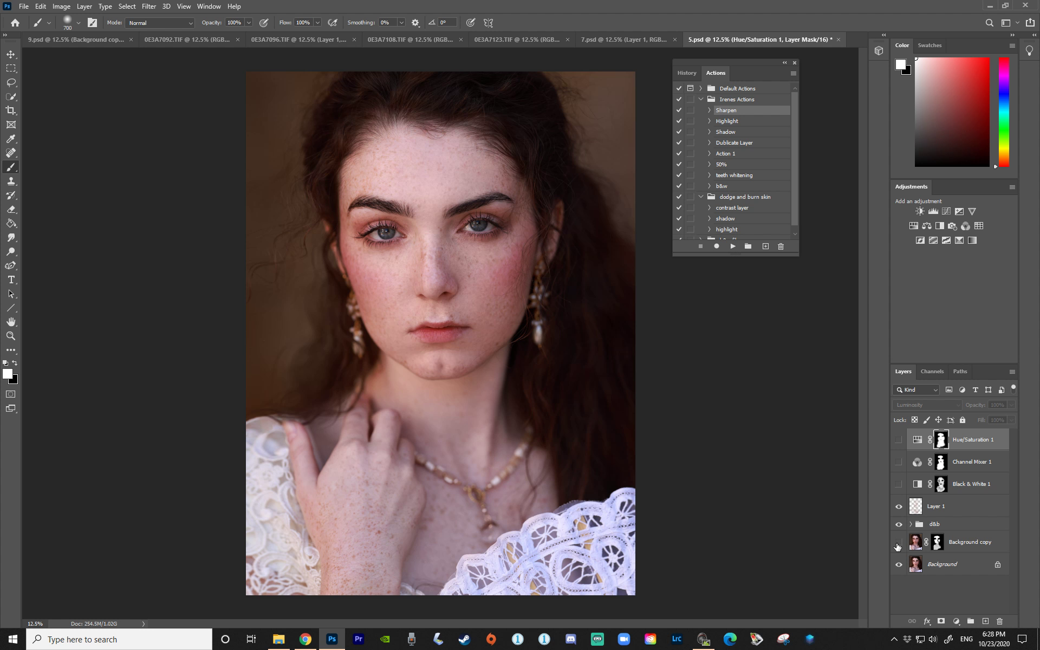
click(898, 543)
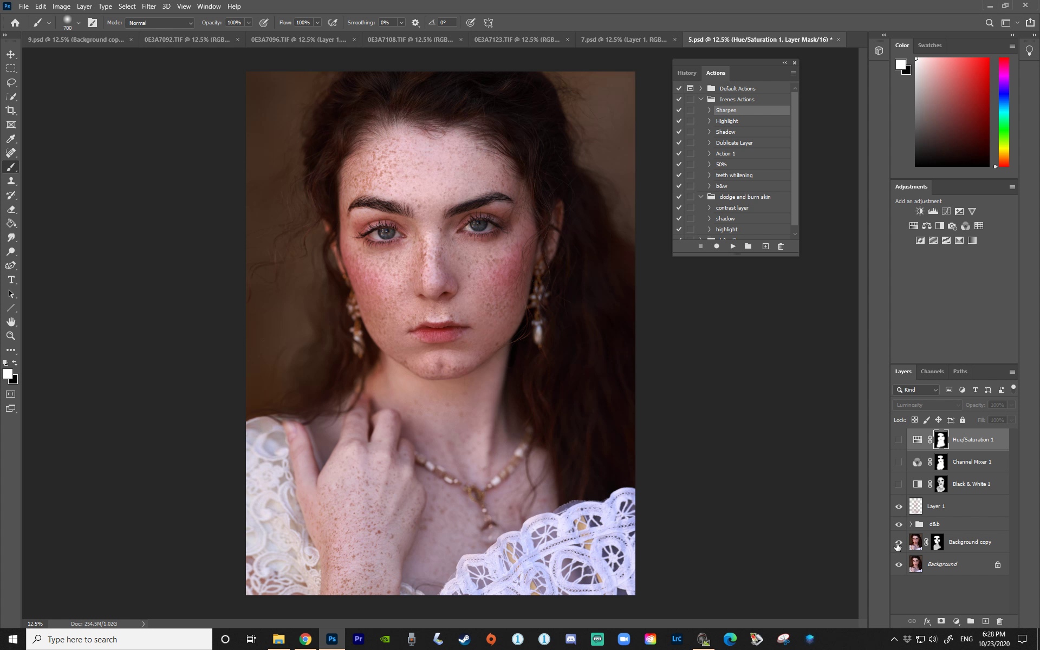
click(898, 544)
click(898, 544)
Step: Compare the portrait with the Black & White layer on and off, and leave that layer hidden
click(898, 484)
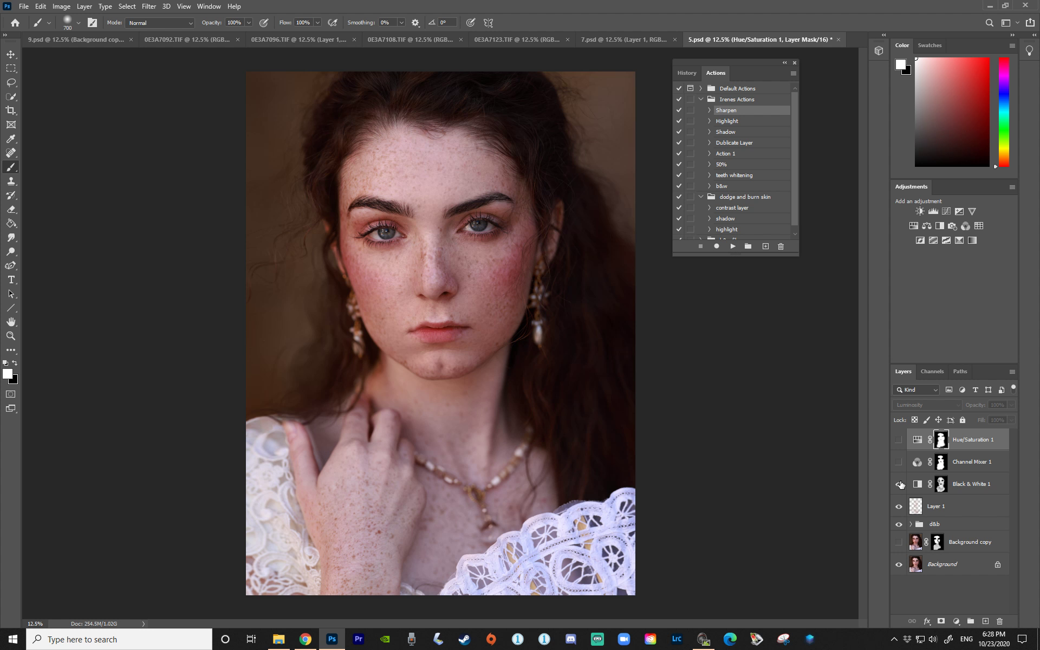
click(899, 484)
click(899, 484)
click(899, 483)
click(899, 484)
click(899, 484)
click(899, 484)
click(899, 484)
click(899, 483)
click(899, 484)
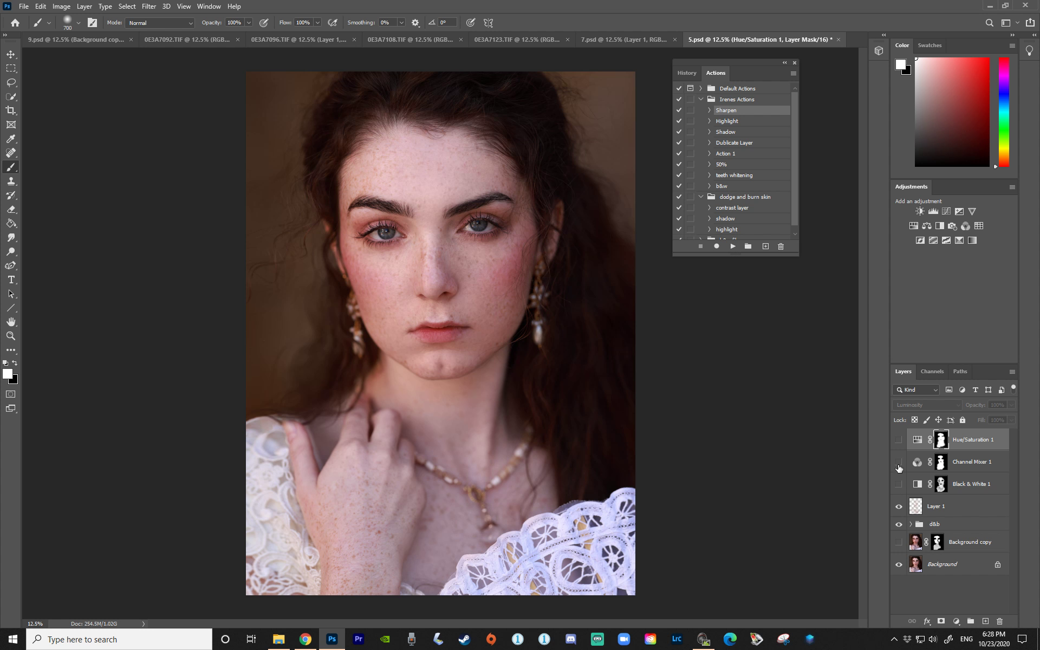
Step: Compare the portrait with the Channel Mixer layer on and off, and leave that layer hidden
click(899, 462)
click(899, 465)
click(899, 466)
click(899, 466)
click(899, 466)
click(899, 465)
click(899, 466)
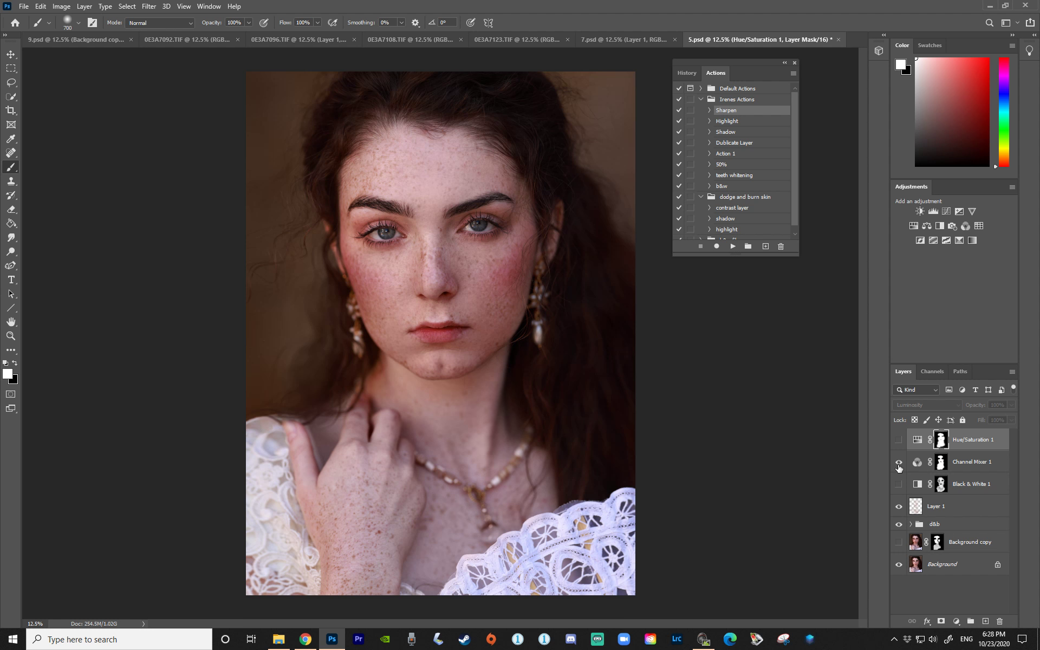
click(899, 465)
Step: Compare the portrait with the Hue/Saturation layer on and off, and leave that layer hidden
click(899, 440)
click(899, 441)
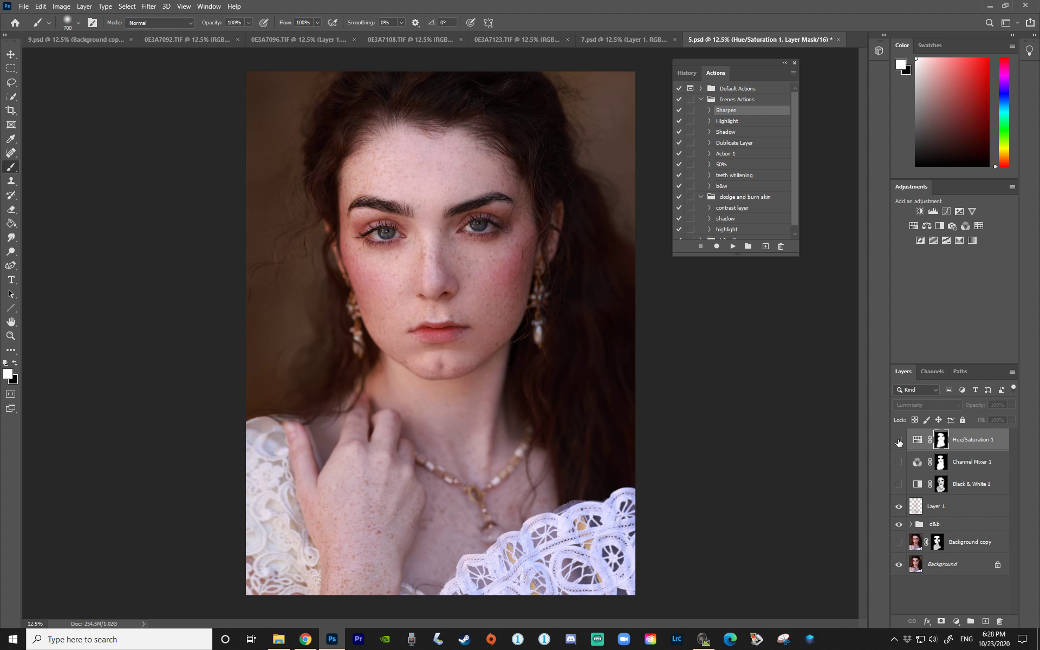
click(899, 440)
click(899, 441)
click(899, 441)
click(899, 440)
Step: Recheck the Background copy layer's freckle effect against the hidden state and leave that layer visible
click(898, 543)
click(899, 543)
click(898, 543)
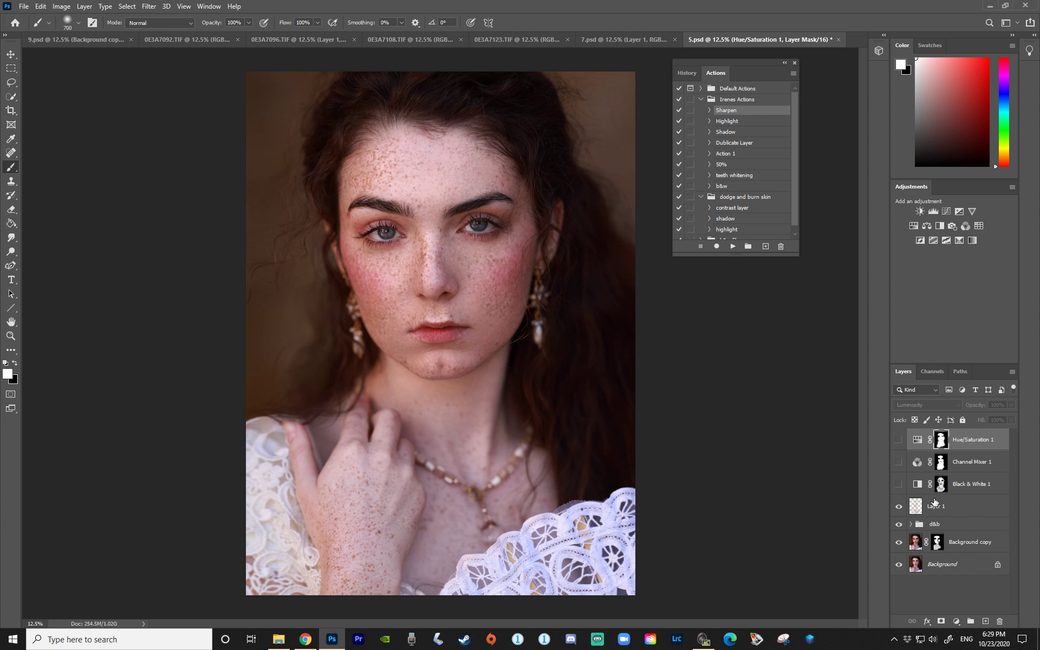
Step: Add a Selective Color adjustment layer at the top of the layer stack and lower the black amount of its Whites
click(956, 623)
click(973, 616)
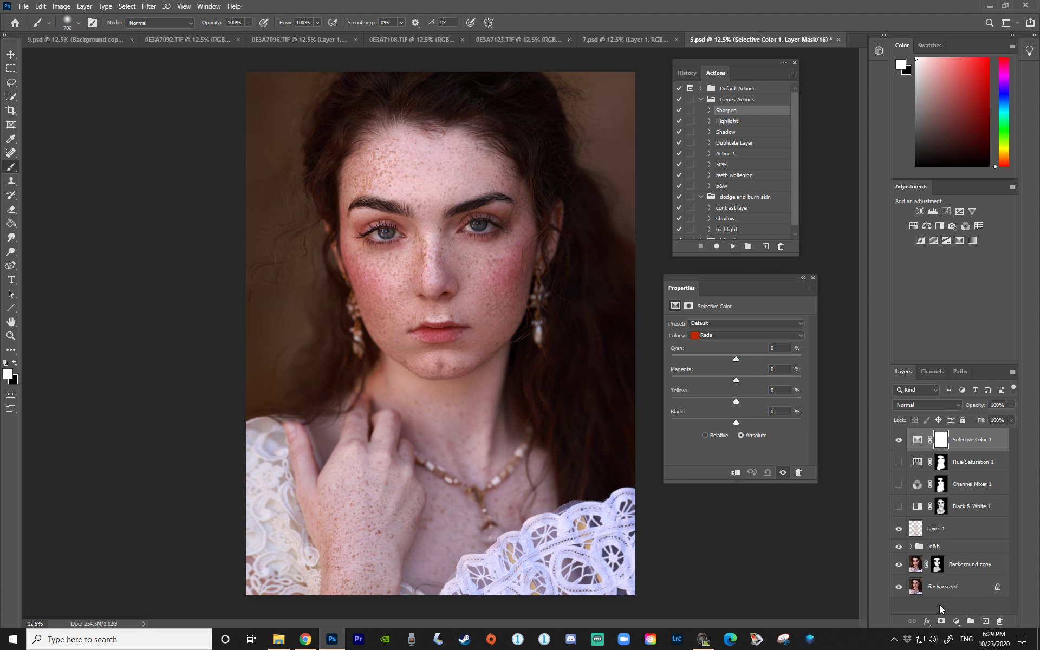
click(708, 338)
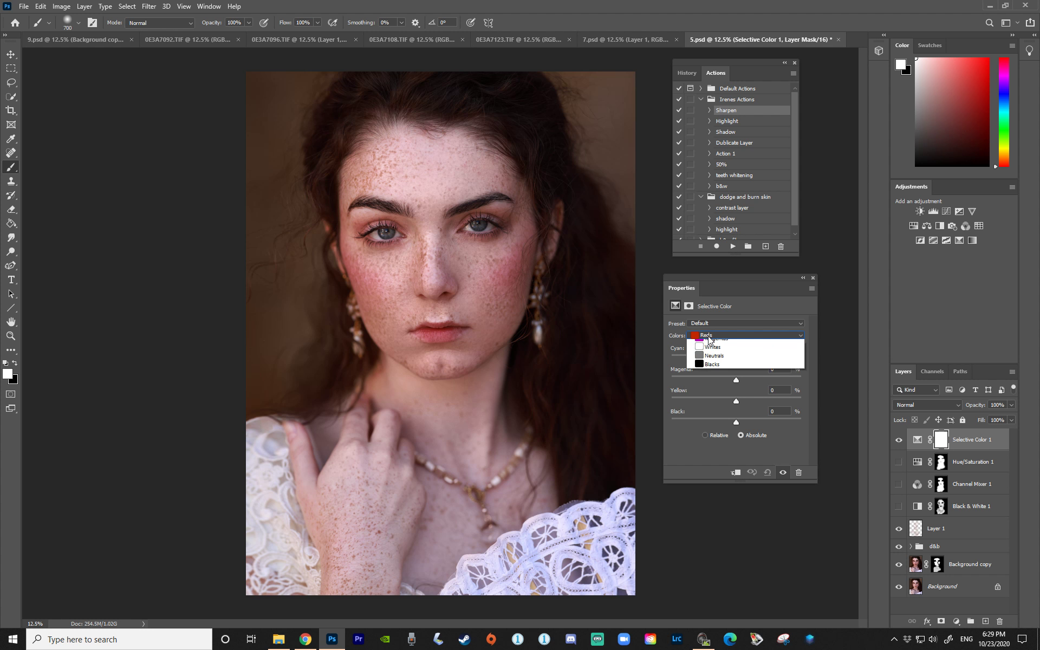
click(720, 395)
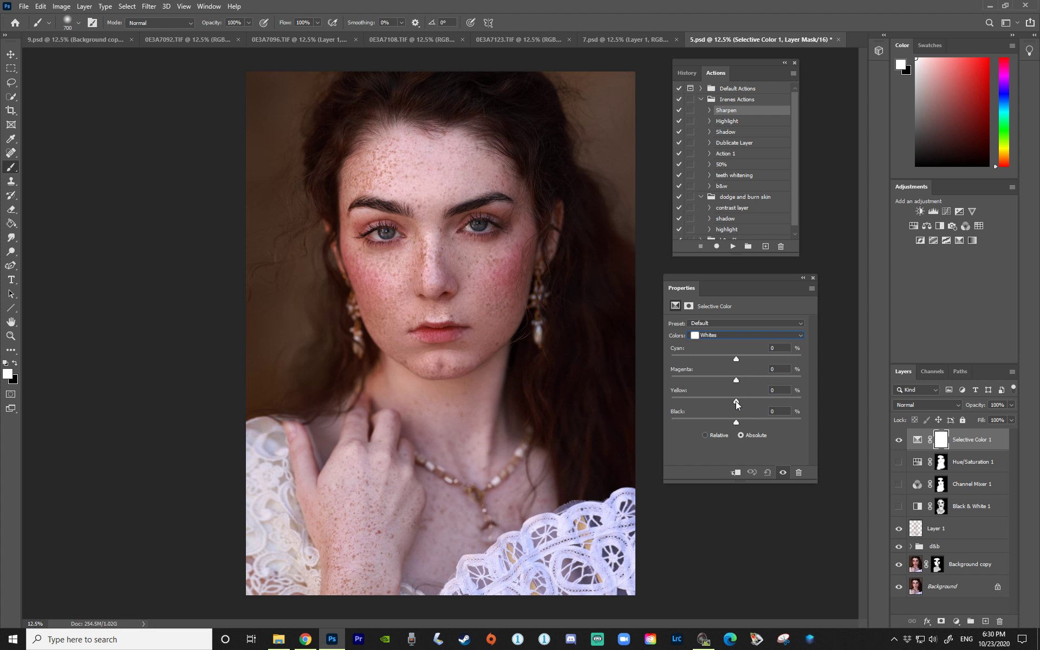
drag(735, 424, 730, 421)
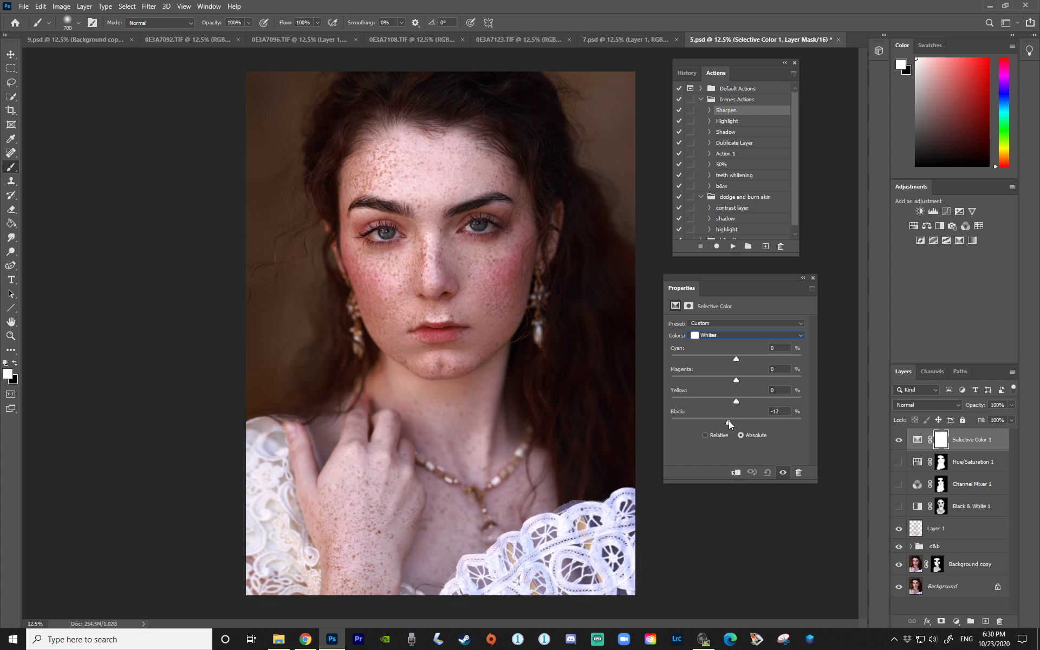
mouse_move(727, 420)
mouse_down()
mouse_move(735, 425)
mouse_move(726, 423)
mouse_move(739, 402)
mouse_up()
Step: Raise the Selective Color layer's black in the Reds to about +10%, adjust the black in the Yellows, and close its properties
click(708, 336)
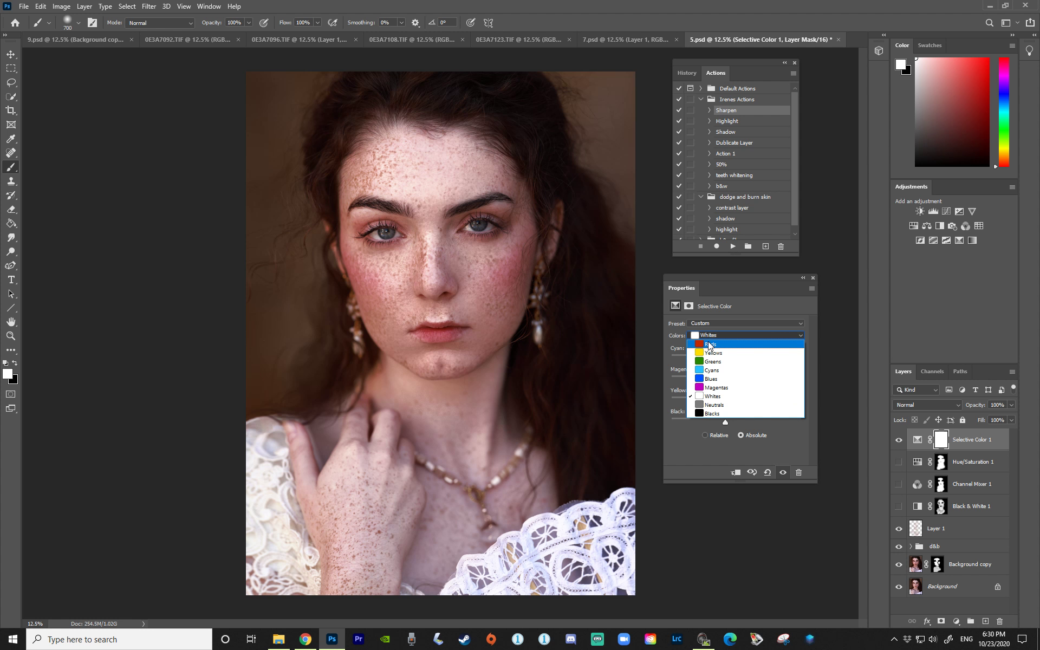
click(707, 344)
drag(736, 421, 736, 420)
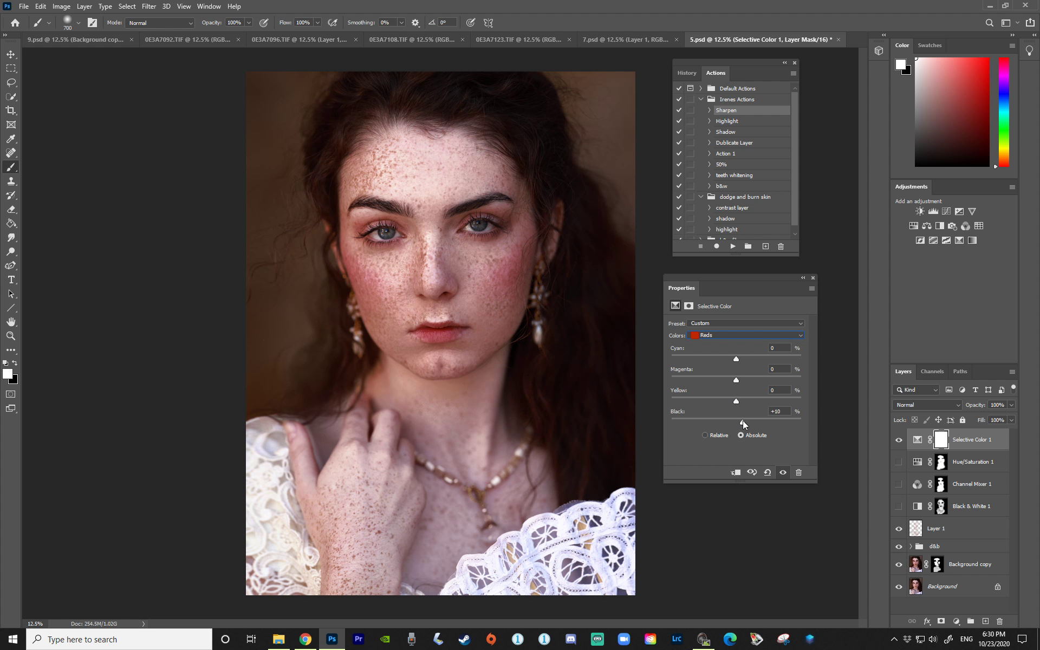
click(716, 337)
click(705, 353)
drag(735, 420, 737, 421)
click(812, 279)
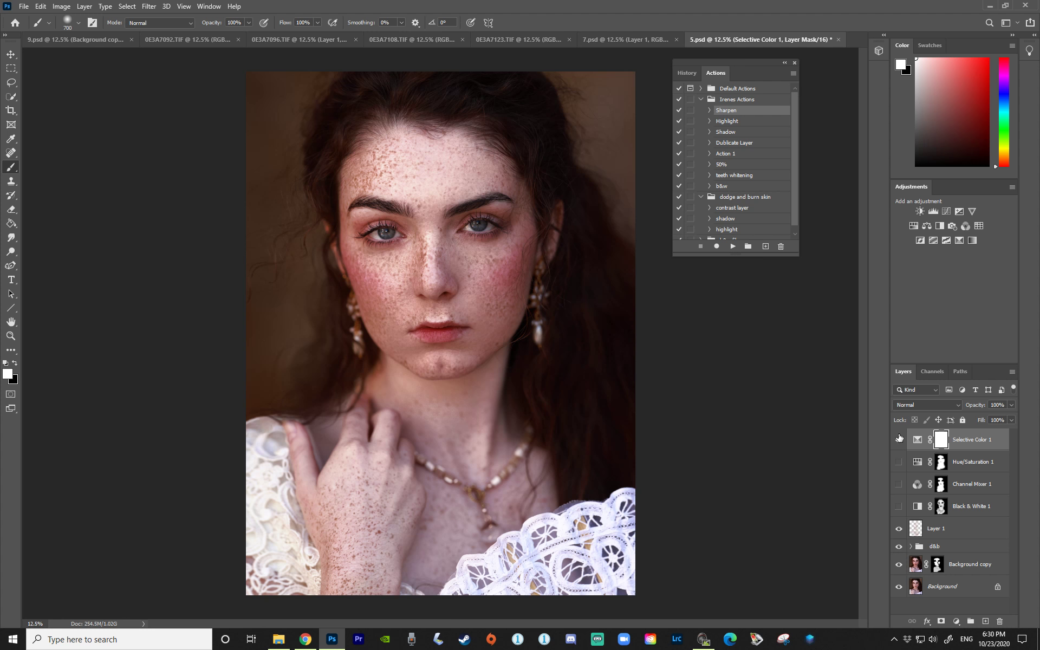
Step: Compare the portrait with the Selective Color layer off and on, and leave that layer visible
click(899, 440)
click(897, 440)
click(896, 439)
click(897, 440)
click(896, 440)
click(897, 439)
click(897, 440)
click(896, 440)
click(898, 440)
click(899, 441)
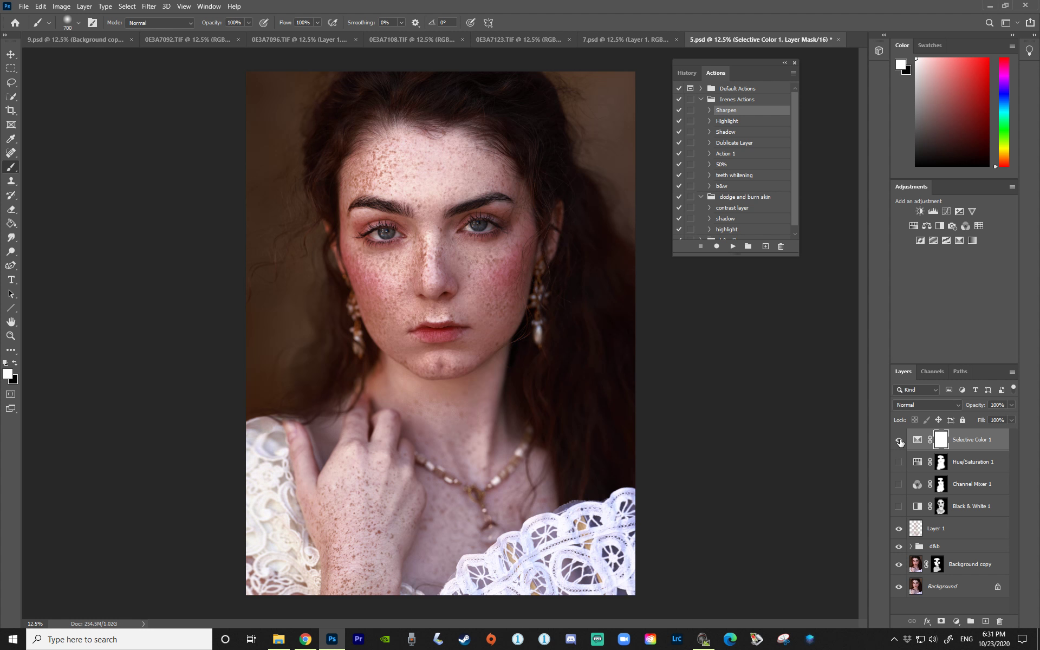